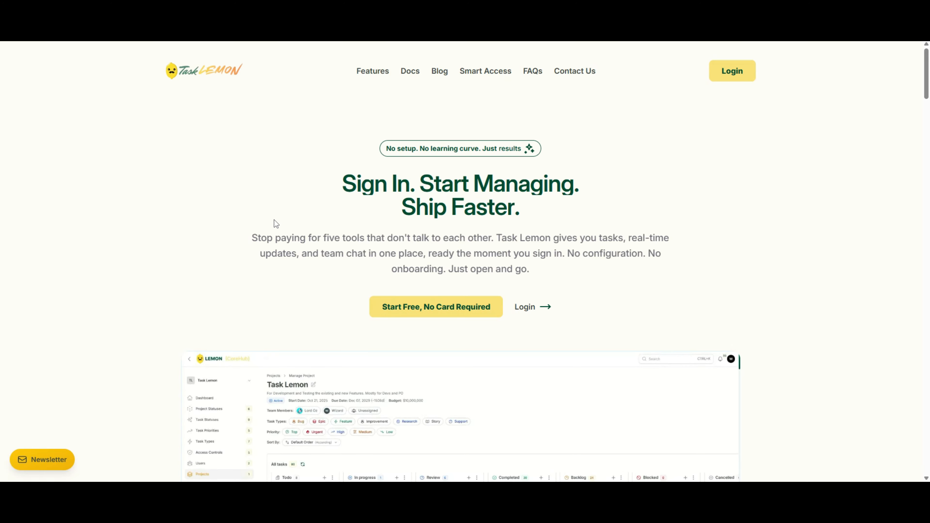
- Sign in and open the My First Ai Project board through Manage Project
{"action": "left_click", "coordinate": [737, 81]}
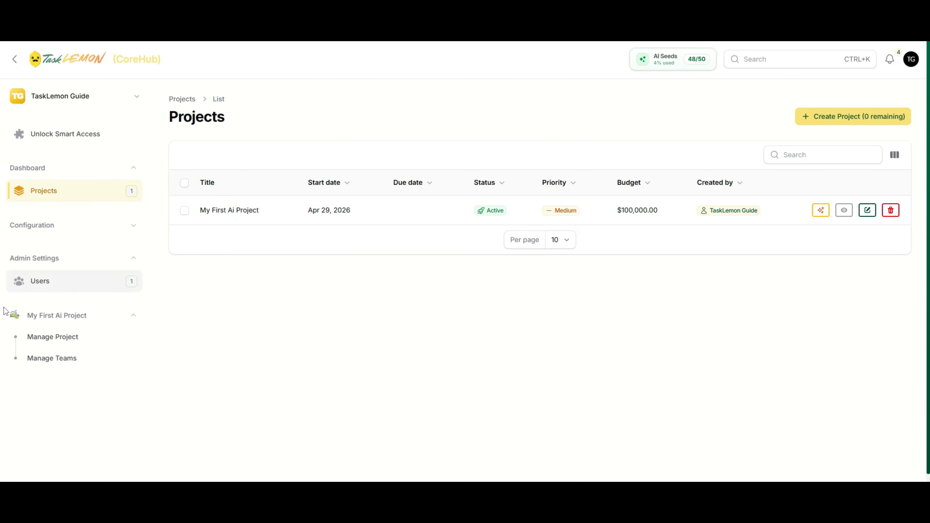
{"action": "left_click", "coordinate": [53, 343]}
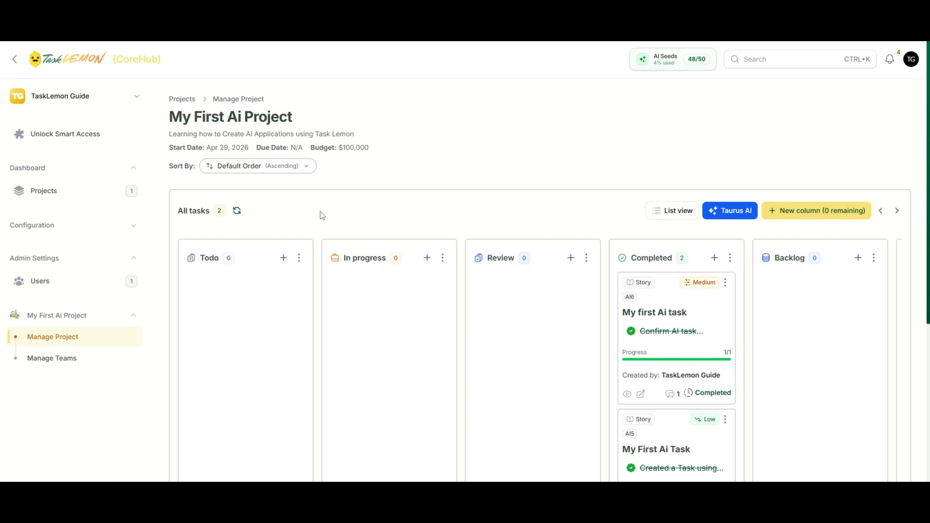
- Add a new Todo task titled 'This is the Title of the Task'
{"action": "left_click", "coordinate": [284, 258]}
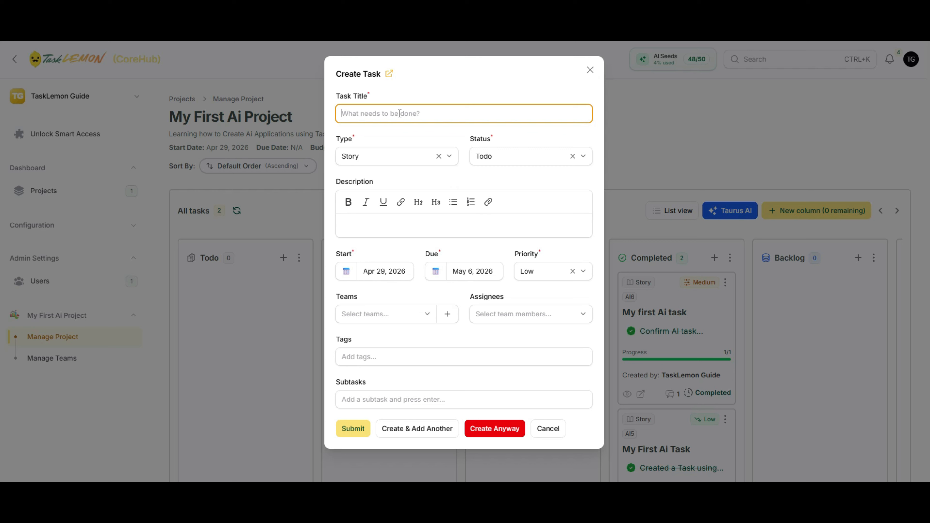
{"action": "type", "text": "This is the Title of the Task"}
- Show the available task types in the Create Task form
{"action": "left_click", "coordinate": [376, 158]}
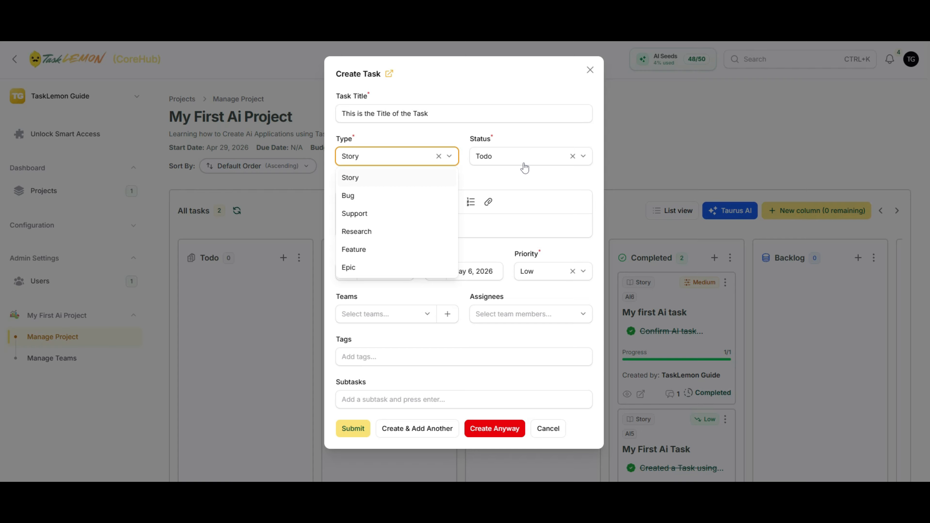
- Keep type Story and, after browsing the status options, leave status on Todo
{"action": "left_click", "coordinate": [528, 172]}
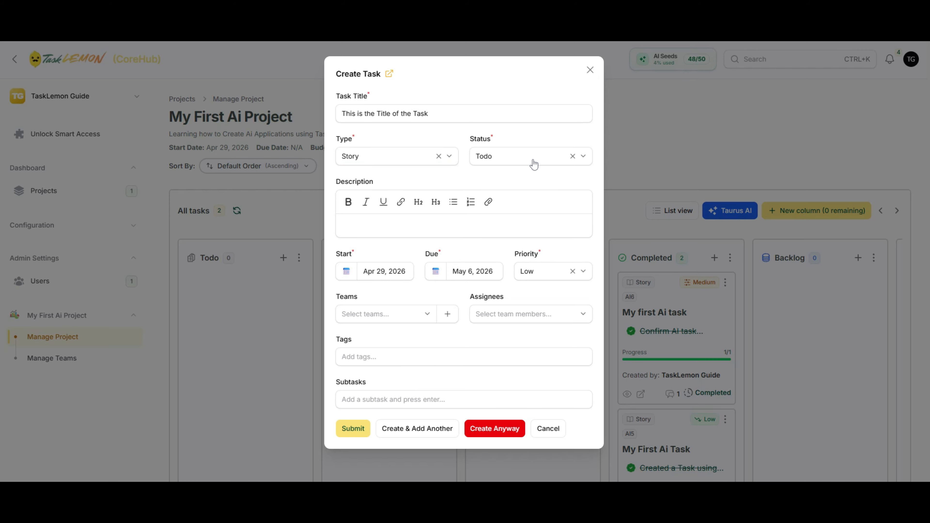
{"action": "left_click", "coordinate": [533, 161]}
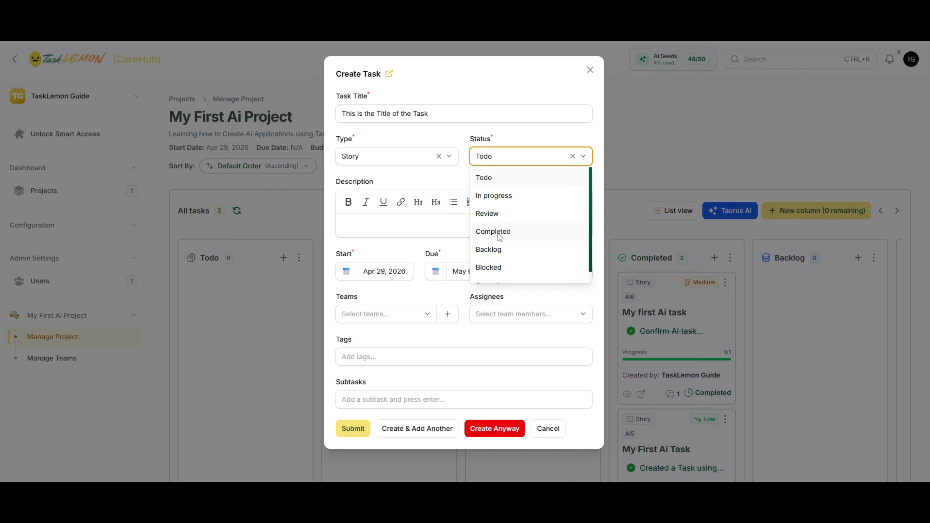
{"action": "scroll", "coordinate": [501, 236], "scroll_direction": "down", "scroll_amount": 1}
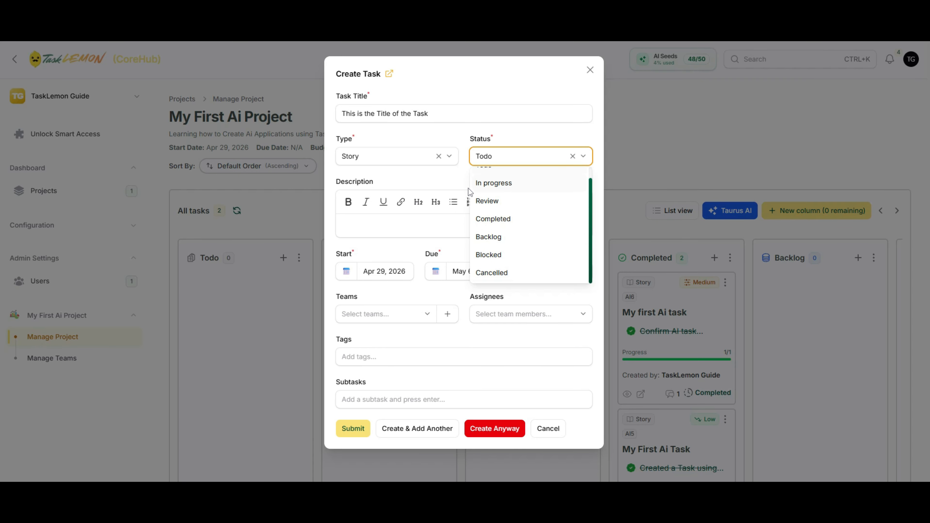
{"action": "left_click", "coordinate": [458, 180]}
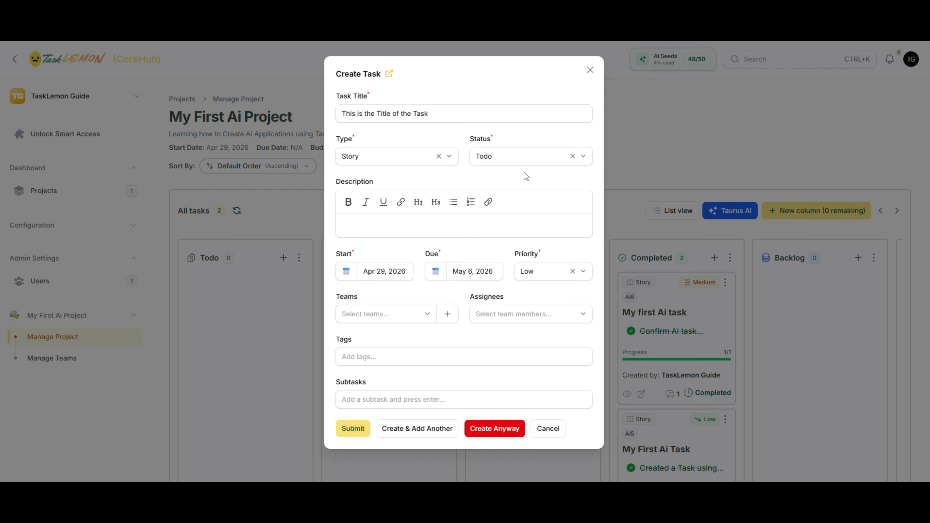
{"action": "left_click", "coordinate": [531, 162]}
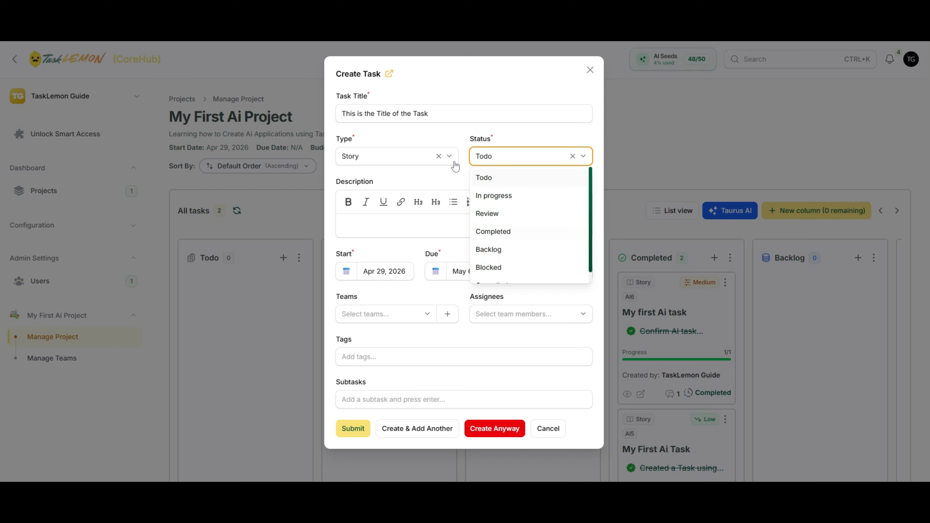
{"action": "left_click", "coordinate": [448, 178]}
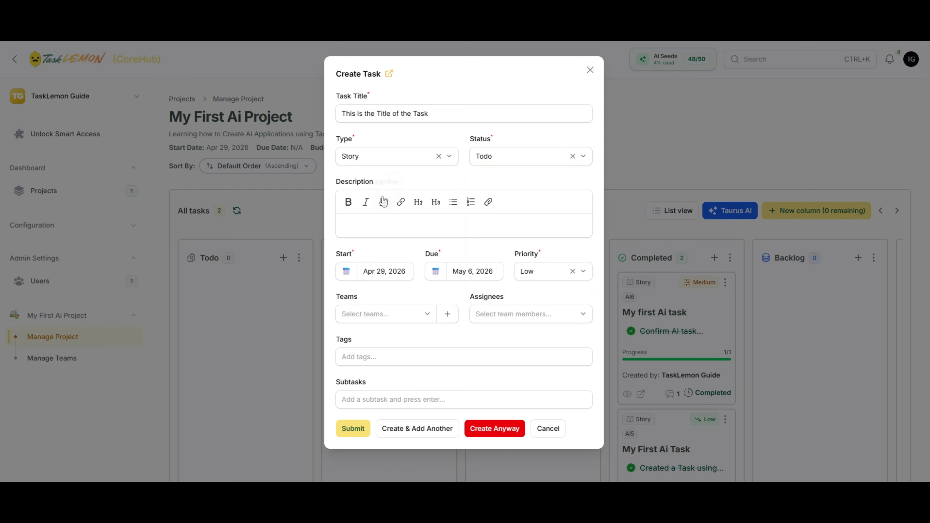
- Write 'My Task Description' in bold as the description's first line
{"action": "left_click", "coordinate": [368, 227]}
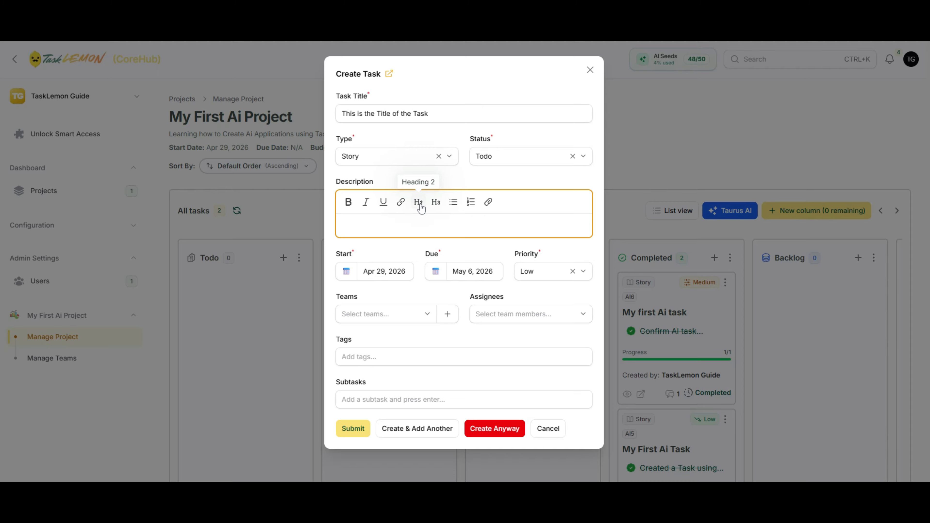
{"action": "type", "text": "My Task Description"}
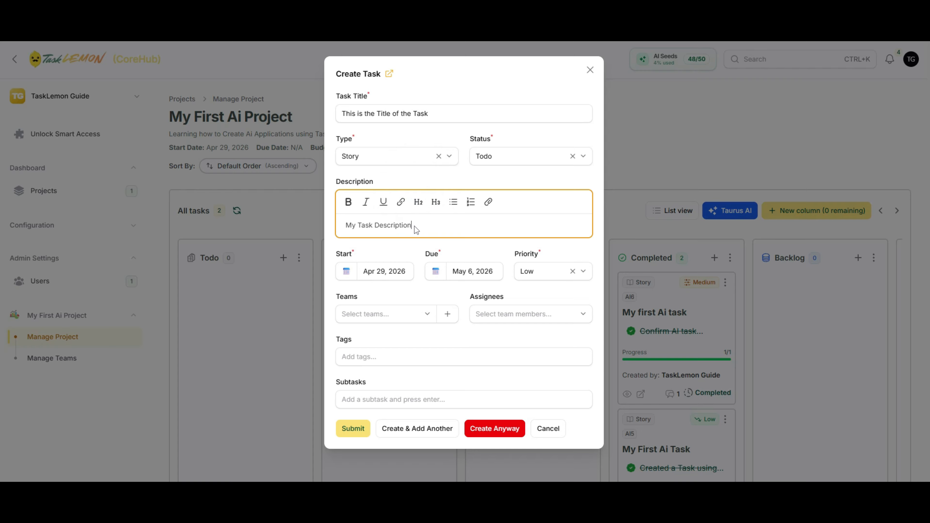
{"action": "left_click_drag", "start_coordinate": [414, 226], "coordinate": [334, 217]}
{"action": "left_click", "coordinate": [349, 202]}
{"action": "left_click", "coordinate": [434, 226]}
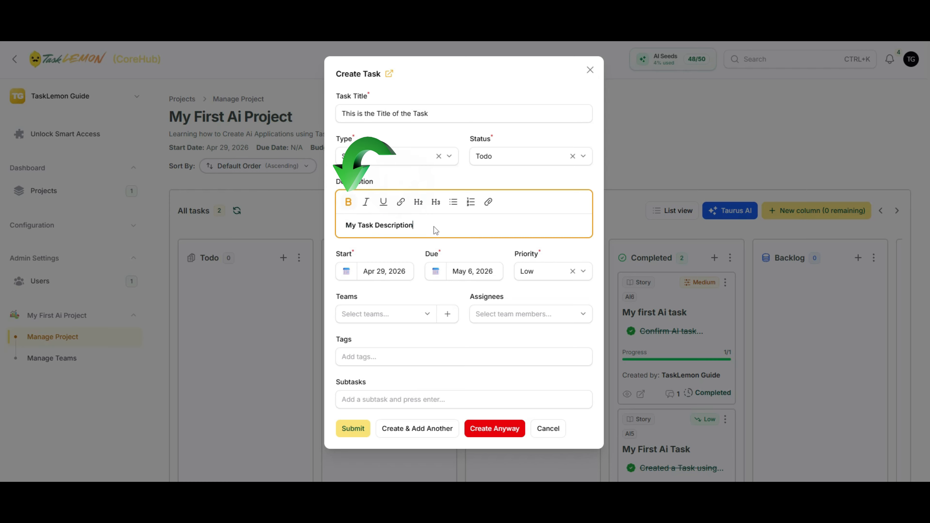
{"action": "key", "text": "Return"}
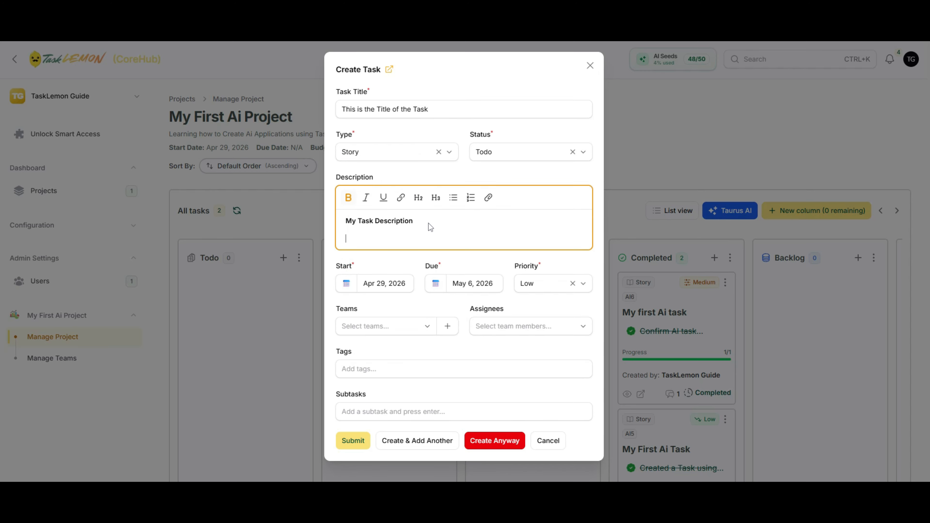
- Add the plain line 'I would Like to learn more about the Ai task creation'
{"action": "type", "text": "JI woul"}
{"action": "key", "text": "BackSpace"}
{"action": "key", "text": "BackSpace"}
{"action": "key", "text": "BackSpace"}
{"action": "key", "text": "BackSpace"}
{"action": "key", "text": "BackSpace"}
{"action": "key", "text": "BackSpace"}
{"action": "key", "text": "BackSpace"}
{"action": "type", "text": "I would"}
{"action": "left_click_drag", "start_coordinate": [375, 236], "coordinate": [347, 241]}
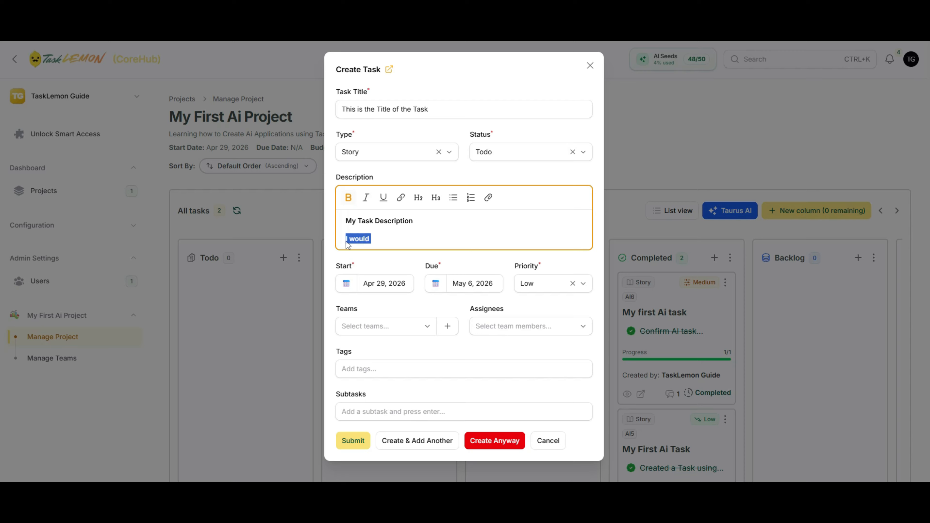
{"action": "left_click", "coordinate": [350, 199]}
{"action": "left_click", "coordinate": [384, 241]}
{"action": "type", "text": "Like to learn more about "}
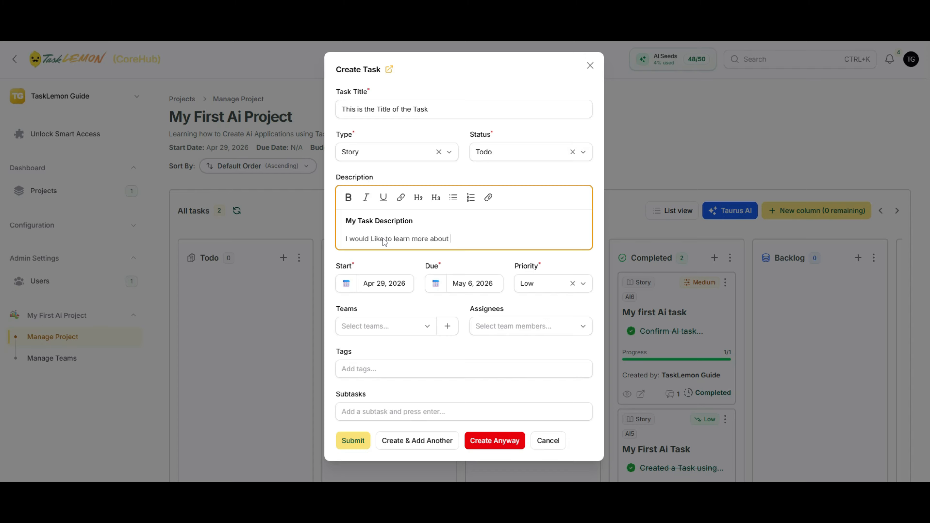
{"action": "type", "text": "the Ai task create"}
{"action": "key", "text": "BackSpace"}
{"action": "type", "text": "ion"}
- Toggle bold on the words 'Ai task' and leave them selected
{"action": "left_click_drag", "start_coordinate": [464, 237], "coordinate": [476, 241]}
{"action": "key", "text": "ctrl+b"}
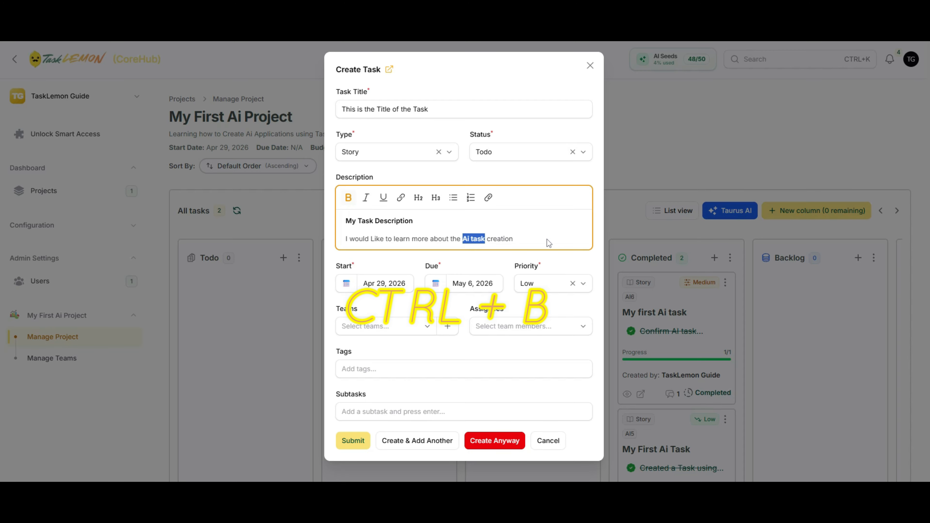
{"action": "left_click", "coordinate": [470, 248]}
{"action": "left_click_drag", "start_coordinate": [461, 239], "coordinate": [484, 241]}
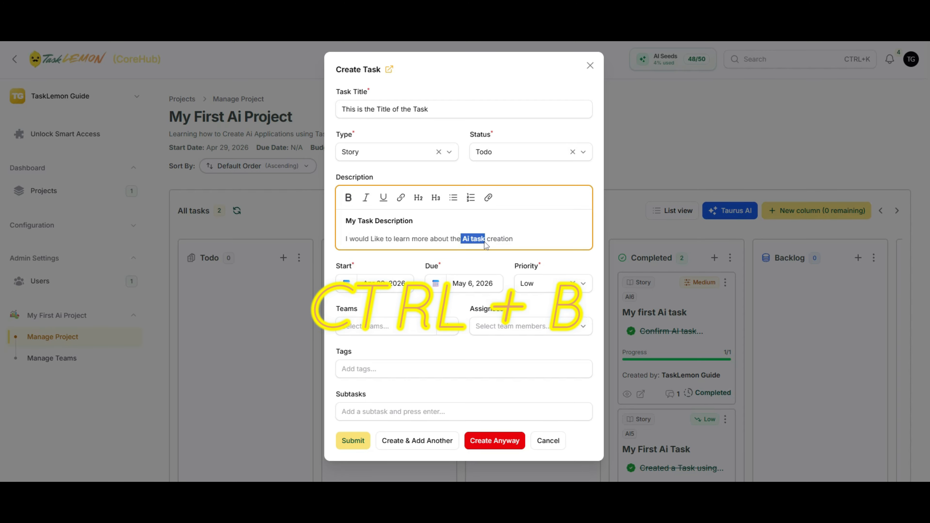
{"action": "left_click", "coordinate": [514, 238]}
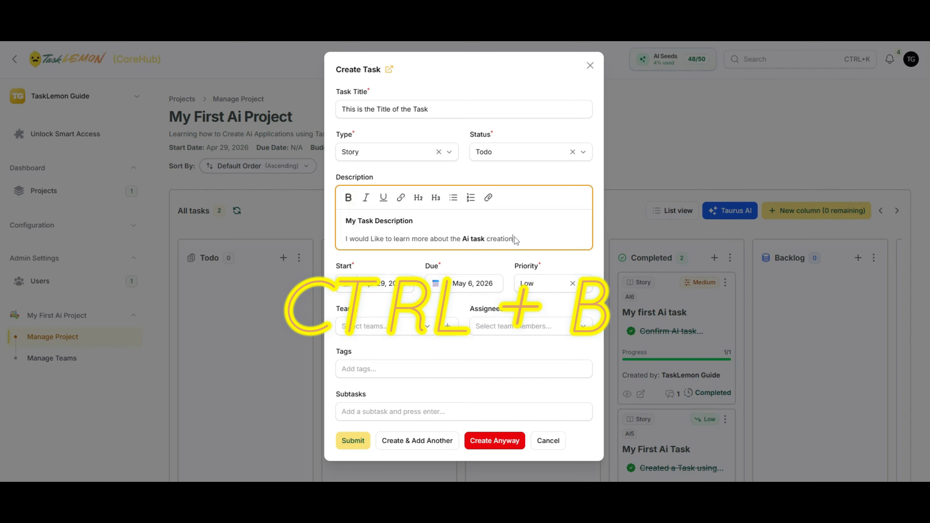
{"action": "left_click_drag", "start_coordinate": [484, 239], "coordinate": [462, 240]}
{"action": "key", "text": "ctrl+b"}
{"action": "left_click", "coordinate": [559, 227]}
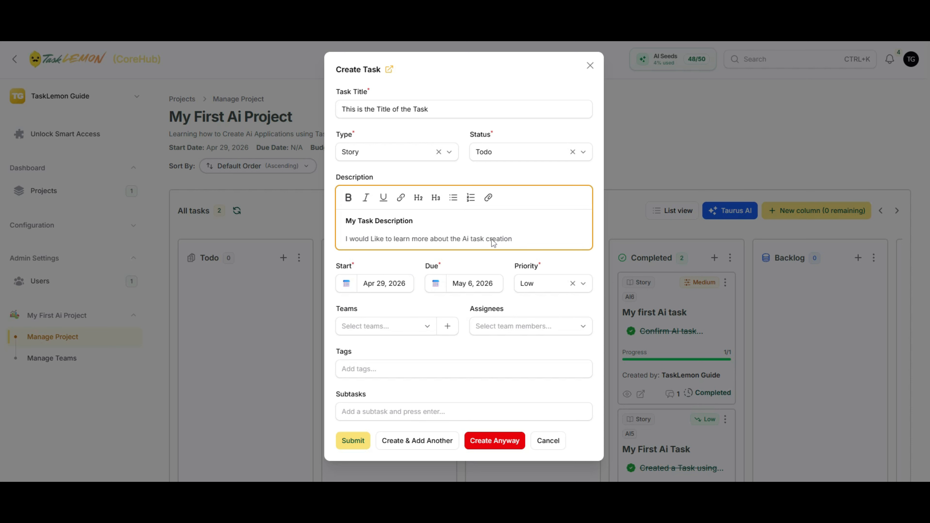
{"action": "left_click_drag", "start_coordinate": [491, 239], "coordinate": [461, 239]}
- Bold 'Ai task' and add an 'Acceptance Criteria:' line below
{"action": "key", "text": "ctrl+b"}
{"action": "left_click", "coordinate": [521, 240]}
{"action": "key", "text": "Return"}
{"action": "key", "text": "Return"}
{"action": "type", "text": "Ac"}
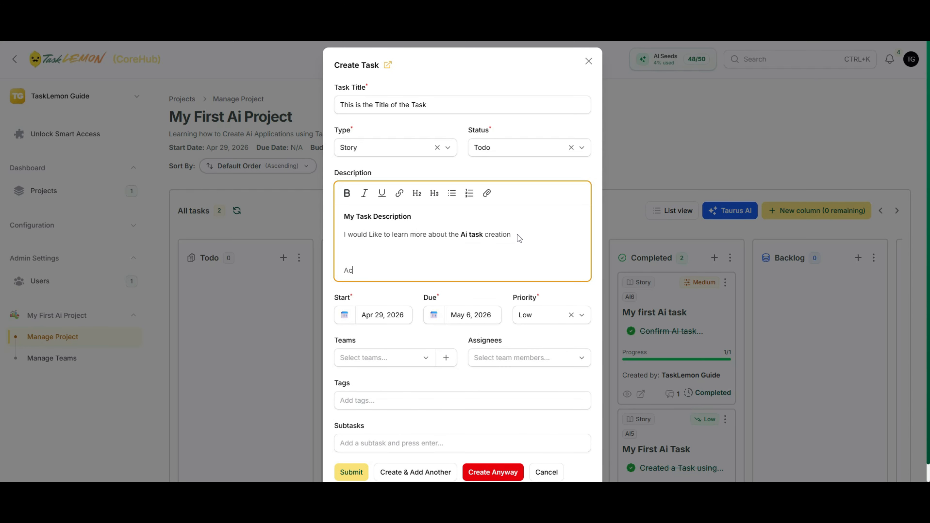
{"action": "type", "text": "ceptance Criteria:"}
- List 'Learn more about what Ai is' and 'learn how to create Ai task that are official looking'
{"action": "key", "text": "Return"}
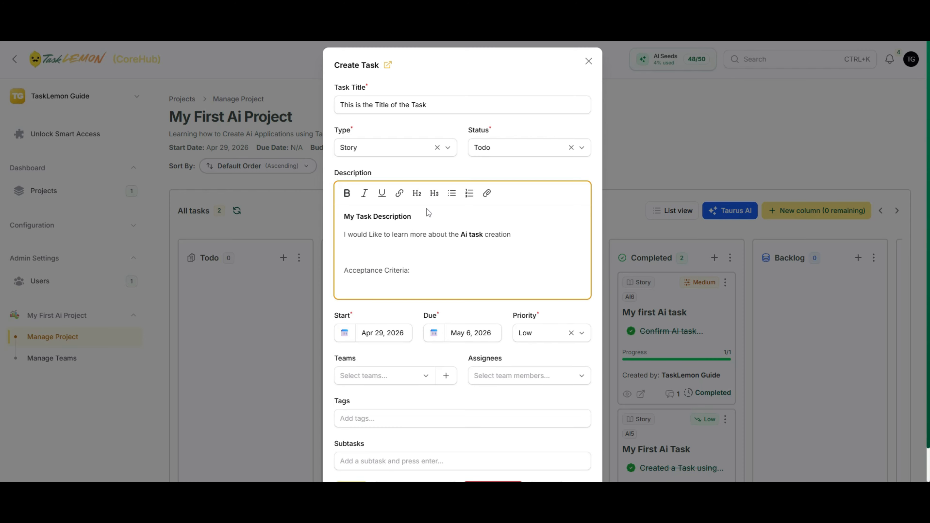
{"action": "type", "text": "- learn"}
{"action": "key", "text": "BackSpace"}
{"action": "key", "text": "BackSpace"}
{"action": "key", "text": "BackSpace"}
{"action": "key", "text": "BackSpace"}
{"action": "key", "text": "BackSpace"}
{"action": "type", "text": "Learn more about what Ai is"}
{"action": "key", "text": "Return"}
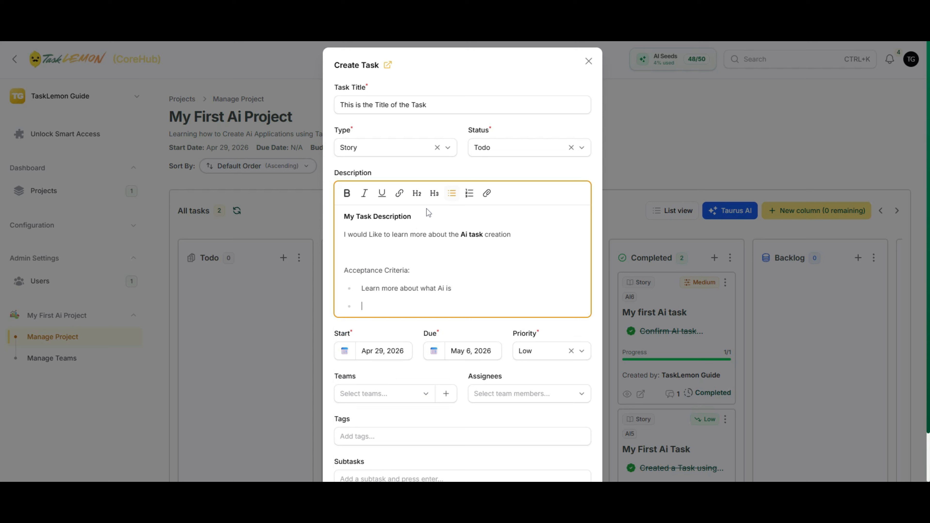
{"action": "type", "text": "learn how to create Ai task that are"}
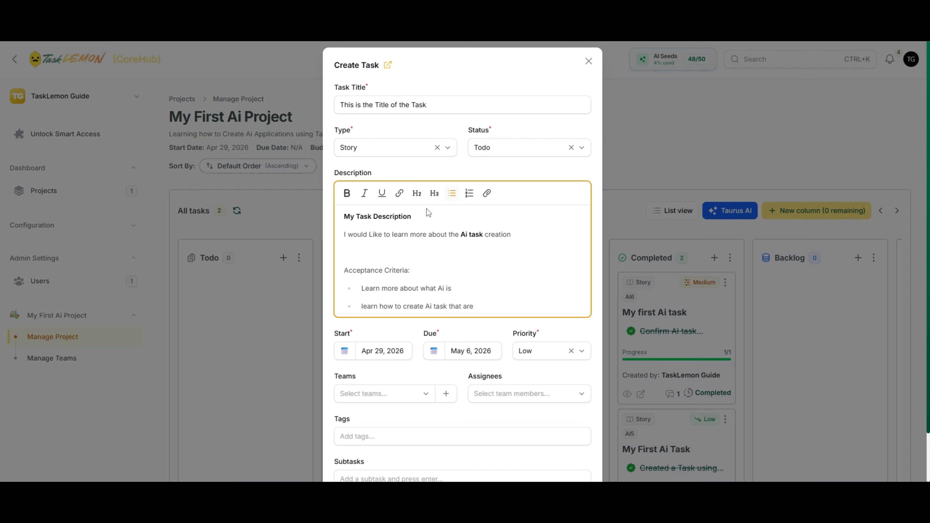
{"action": "type", "text": " official looking"}
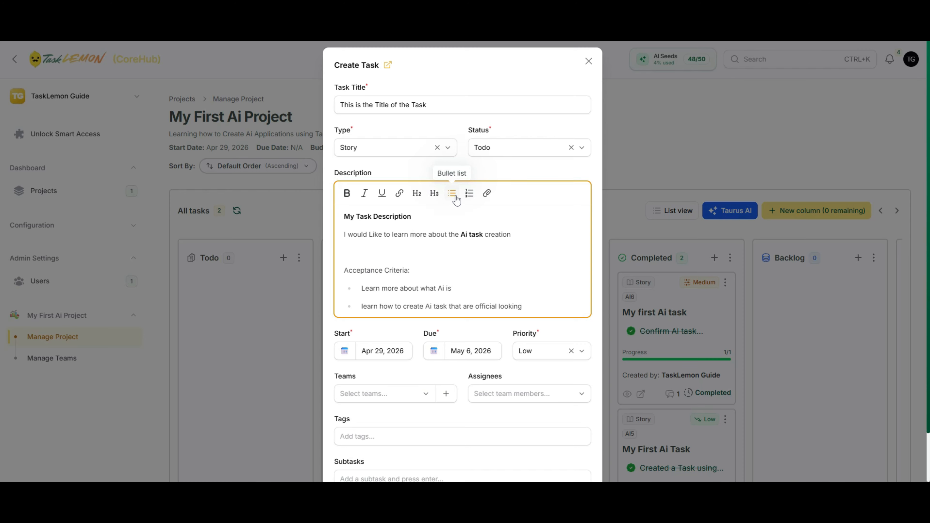
- Bold the 'Acceptance Criteria:' heading and turn the two items into a bulleted list
{"action": "left_click", "coordinate": [411, 272]}
{"action": "left_click_drag", "start_coordinate": [412, 272], "coordinate": [343, 273]}
{"action": "key", "text": "ctrl+b"}
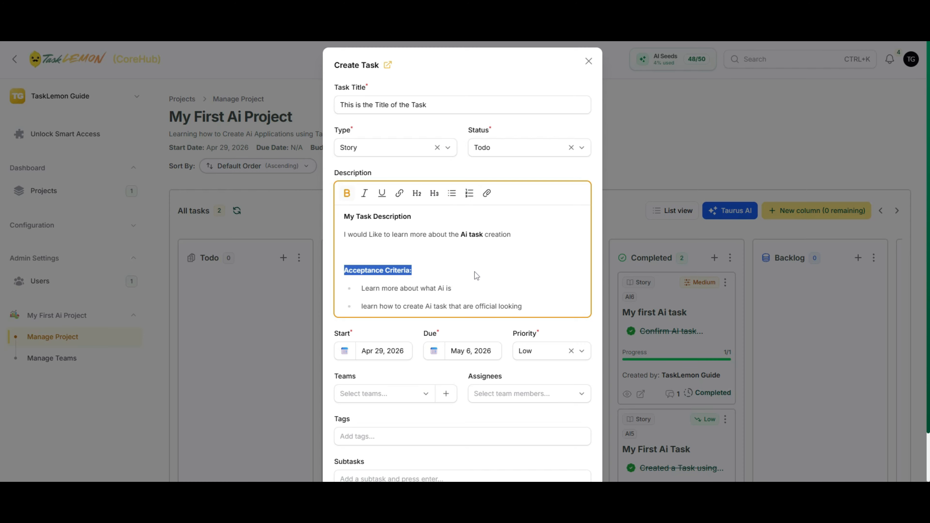
{"action": "left_click", "coordinate": [504, 270]}
{"action": "left_click_drag", "start_coordinate": [529, 304], "coordinate": [363, 290]}
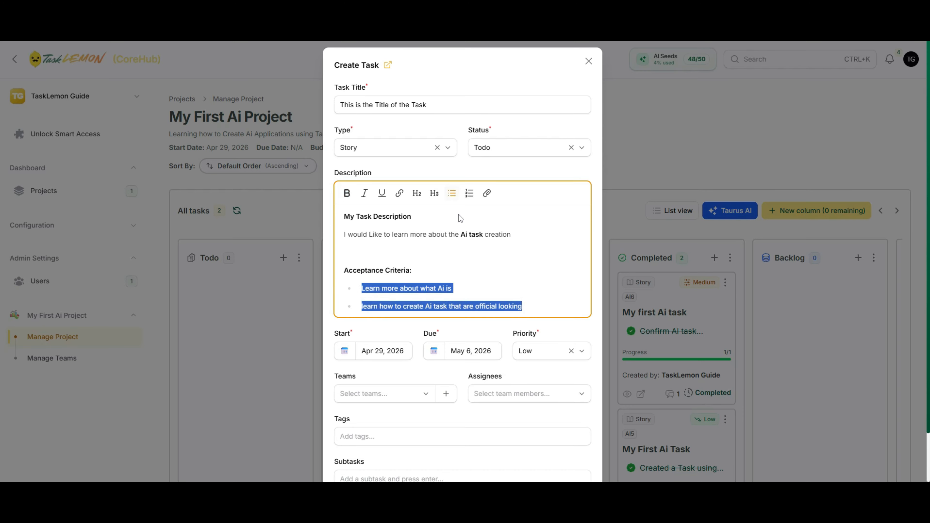
{"action": "left_click", "coordinate": [467, 198]}
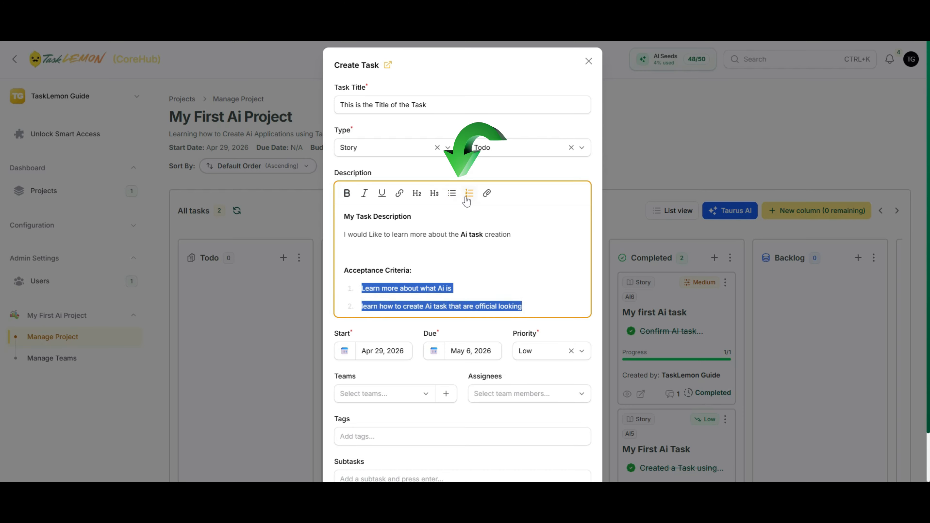
{"action": "left_click", "coordinate": [452, 193]}
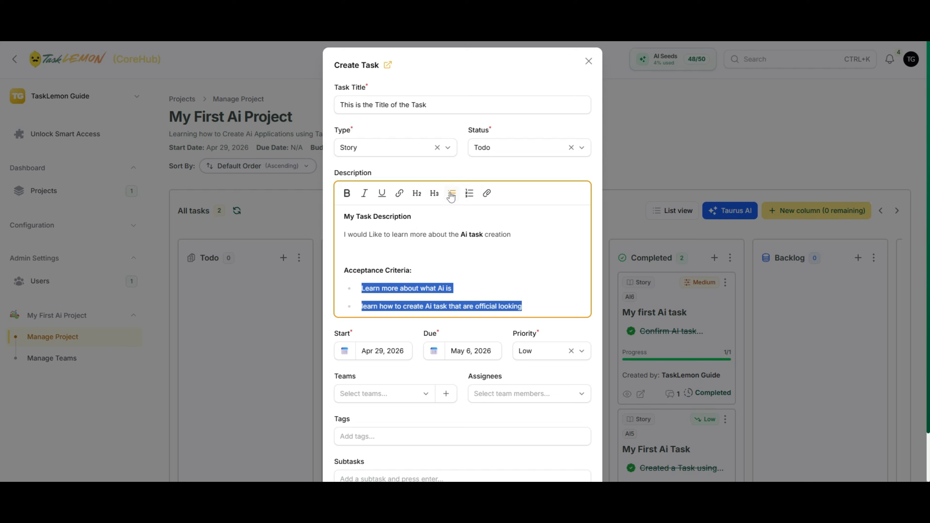
{"action": "left_click", "coordinate": [541, 313]}
- Pick May 5, 2026 as start date and May 12, 2026 as due date in the calendars
{"action": "scroll", "coordinate": [423, 337], "scroll_direction": "down", "scroll_amount": 2}
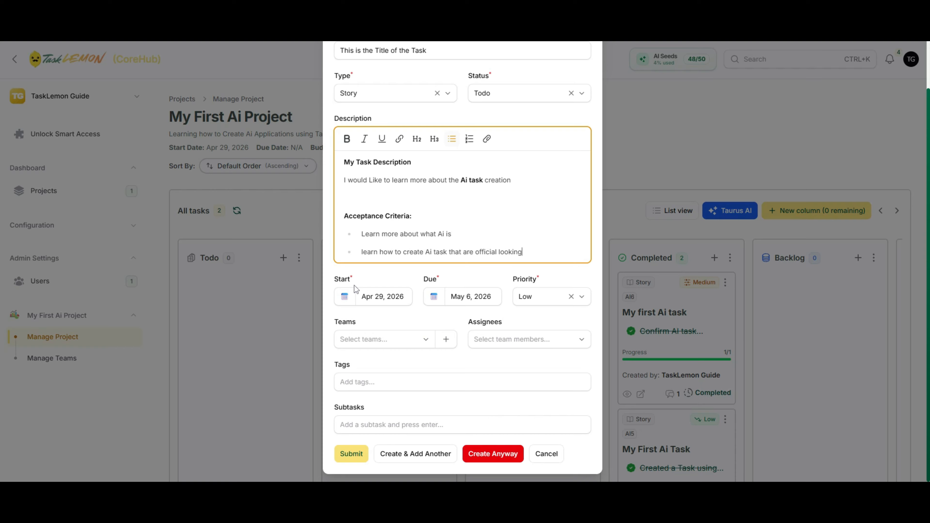
{"action": "left_click", "coordinate": [348, 301]}
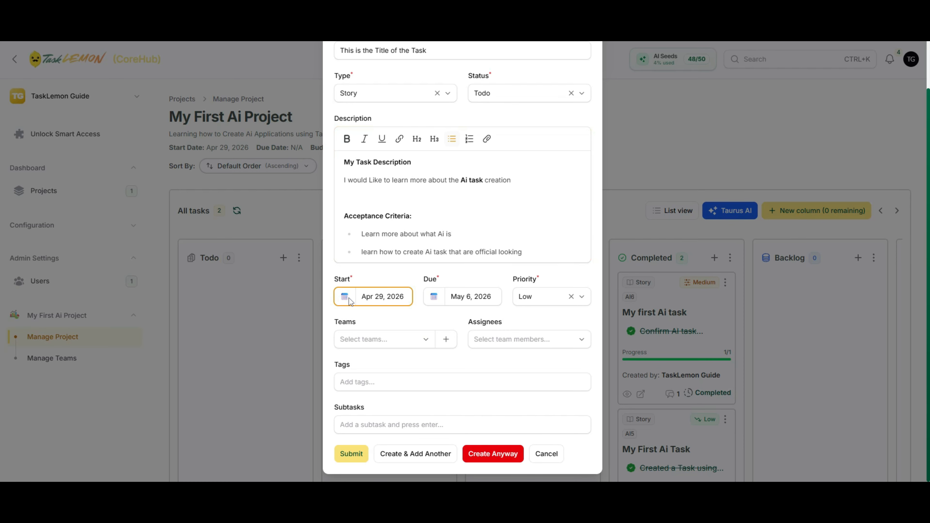
{"action": "left_click", "coordinate": [389, 303]}
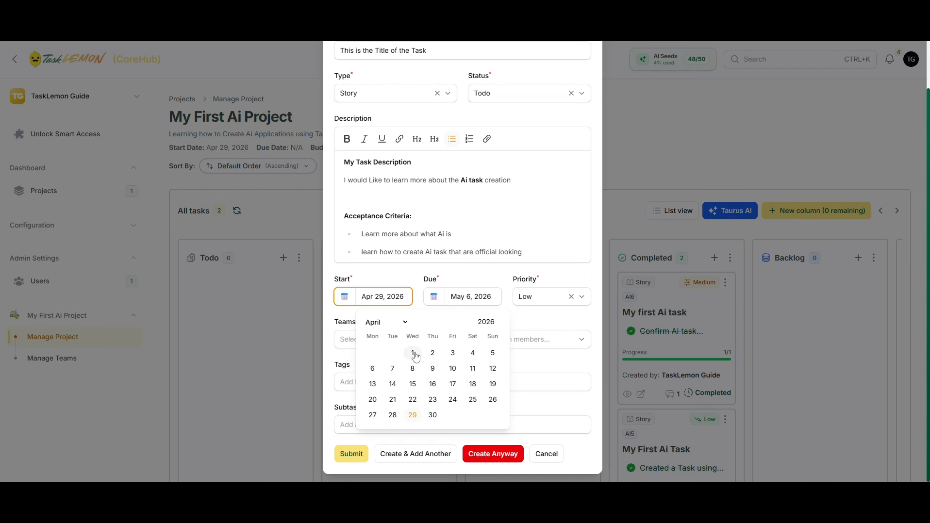
{"action": "left_click", "coordinate": [403, 322]}
{"action": "left_click", "coordinate": [374, 382]}
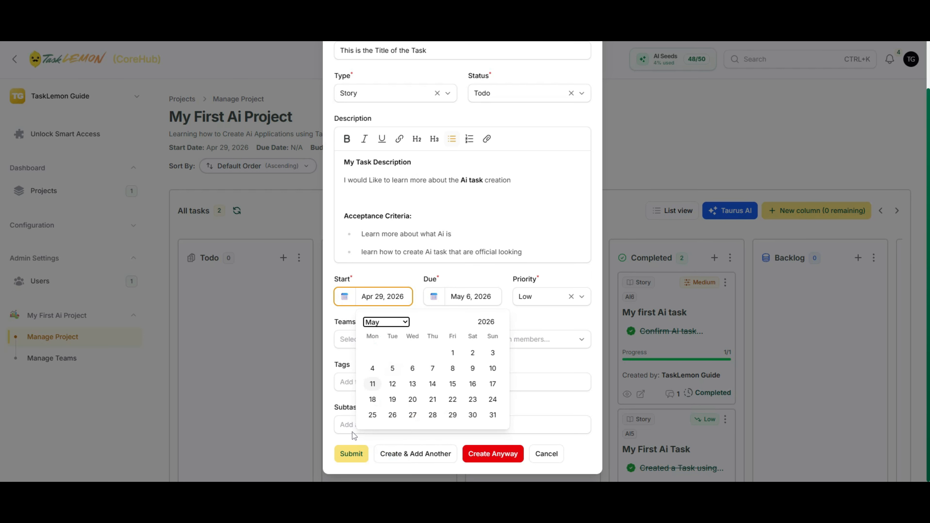
{"action": "left_click", "coordinate": [392, 368]}
{"action": "left_click", "coordinate": [417, 270]}
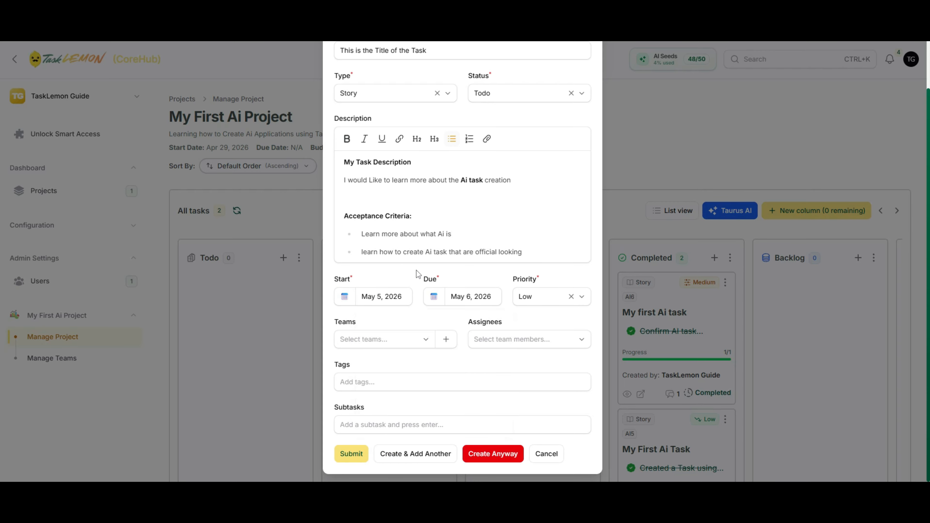
{"action": "left_click", "coordinate": [469, 297]}
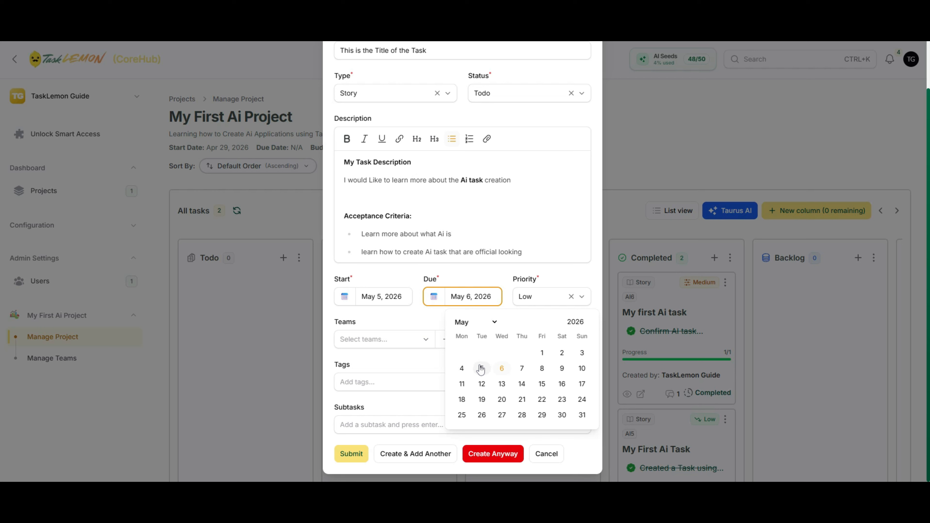
{"action": "left_click", "coordinate": [482, 384]}
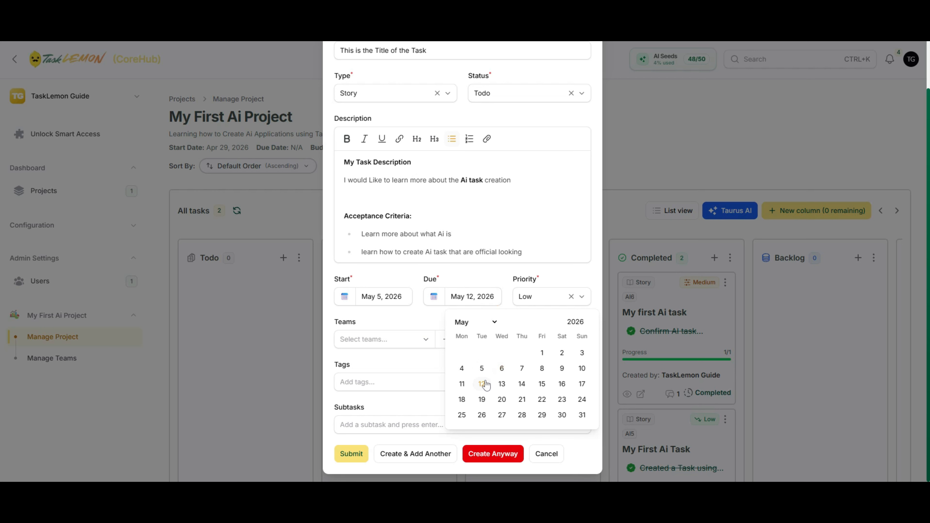
{"action": "left_click", "coordinate": [412, 317]}
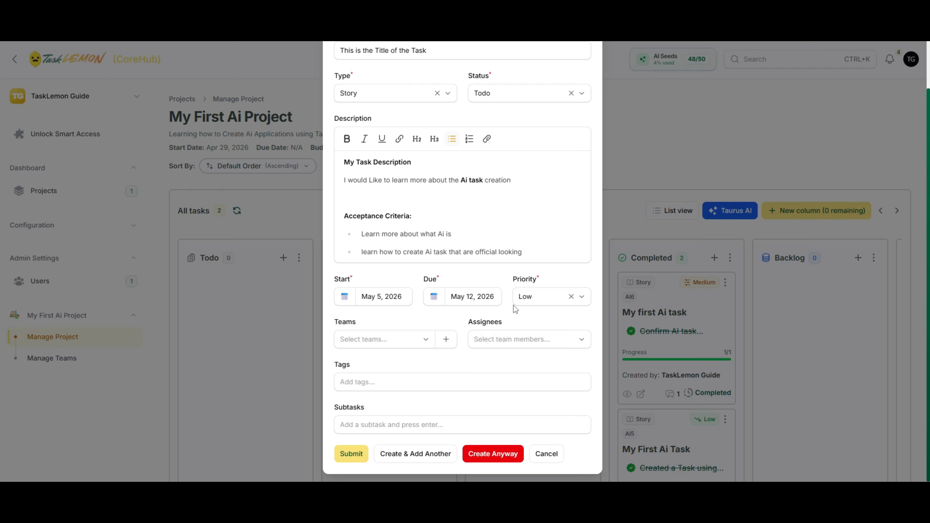
- Show the Low, Medium, High and Urgent priority options
{"action": "left_click", "coordinate": [520, 304]}
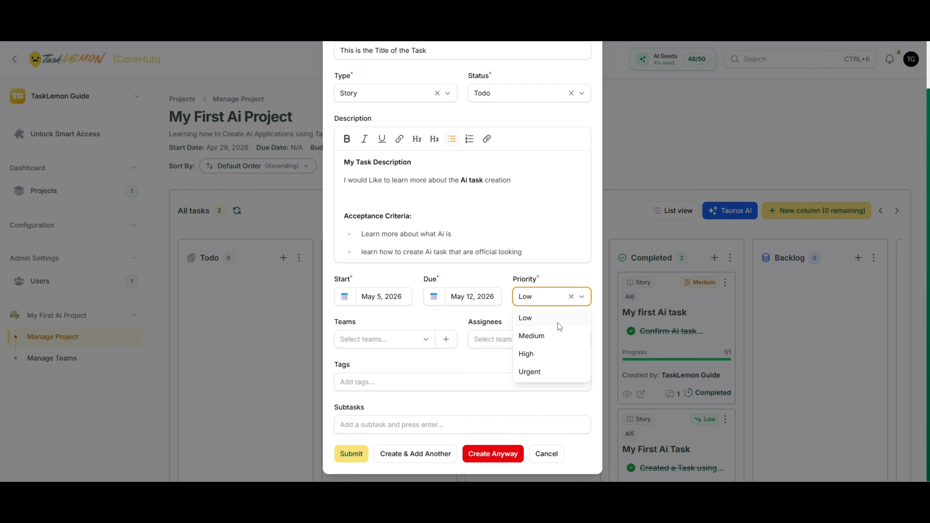
- Set priority to Medium after briefly choosing High, then check the empty Teams list
{"action": "left_click", "coordinate": [555, 354]}
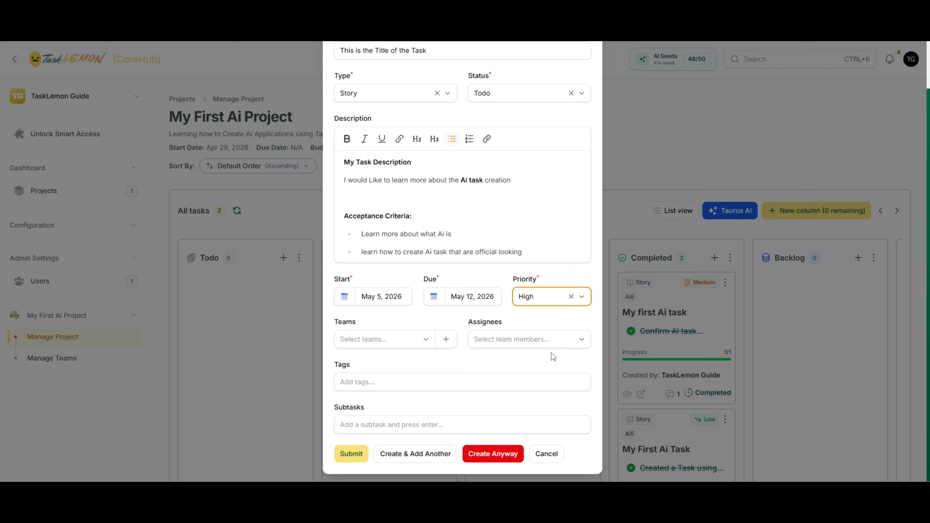
{"action": "left_click", "coordinate": [582, 297]}
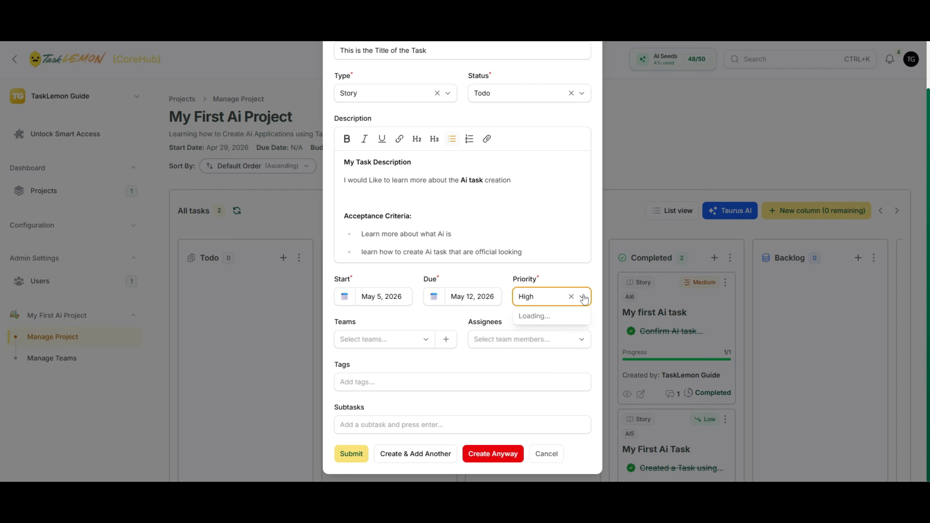
{"action": "left_click", "coordinate": [549, 335]}
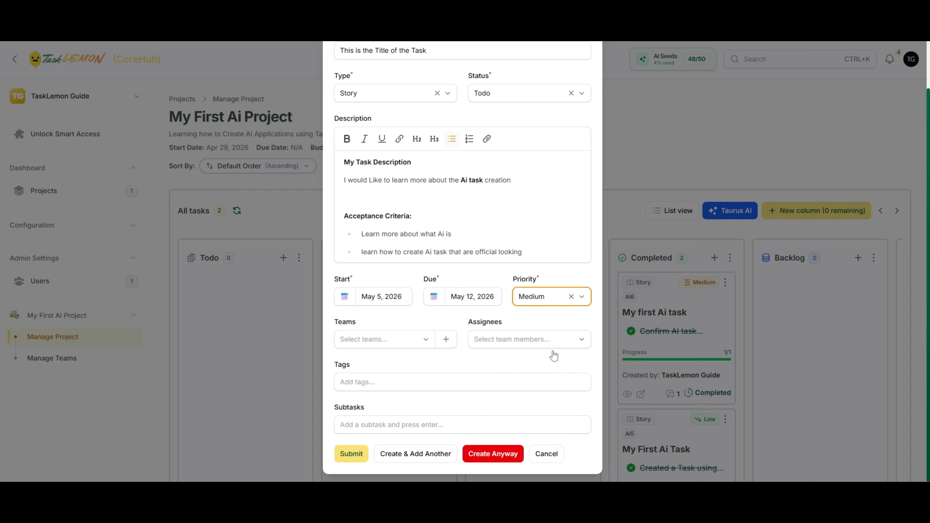
{"action": "left_click", "coordinate": [555, 367]}
{"action": "left_click", "coordinate": [413, 343]}
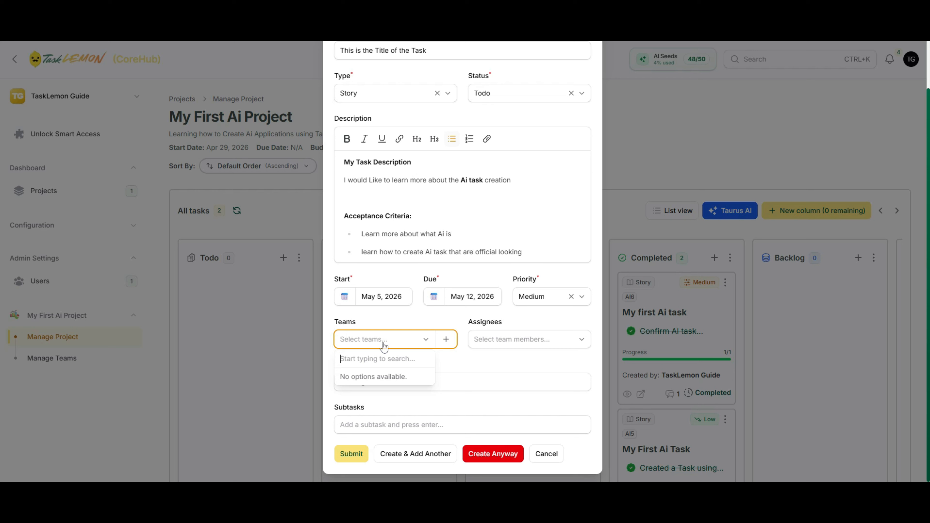
- Check the empty assignee list and open the new team form
{"action": "left_click", "coordinate": [512, 344]}
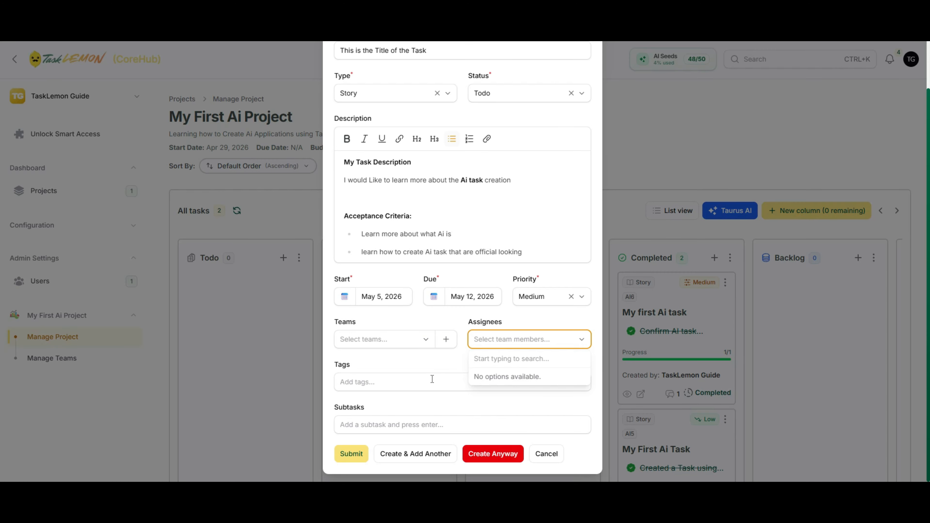
{"action": "left_click", "coordinate": [455, 368]}
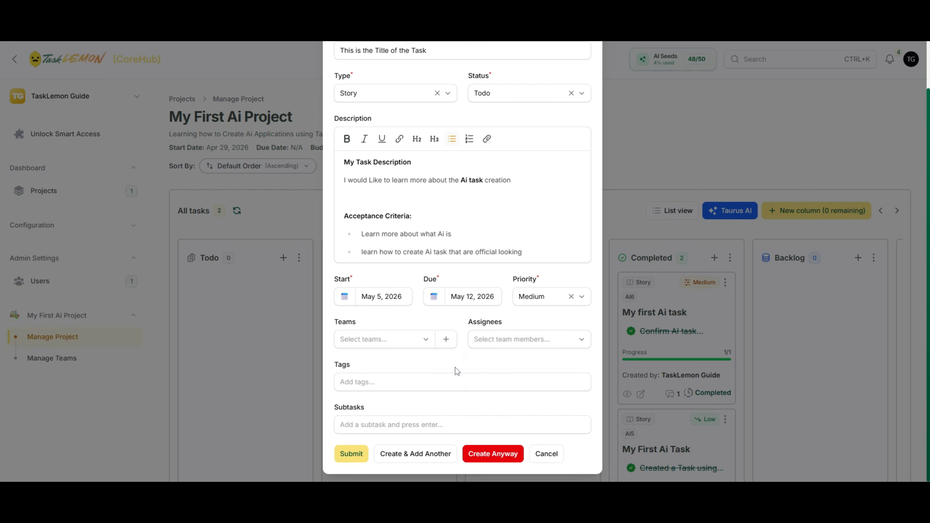
{"action": "left_click", "coordinate": [451, 340]}
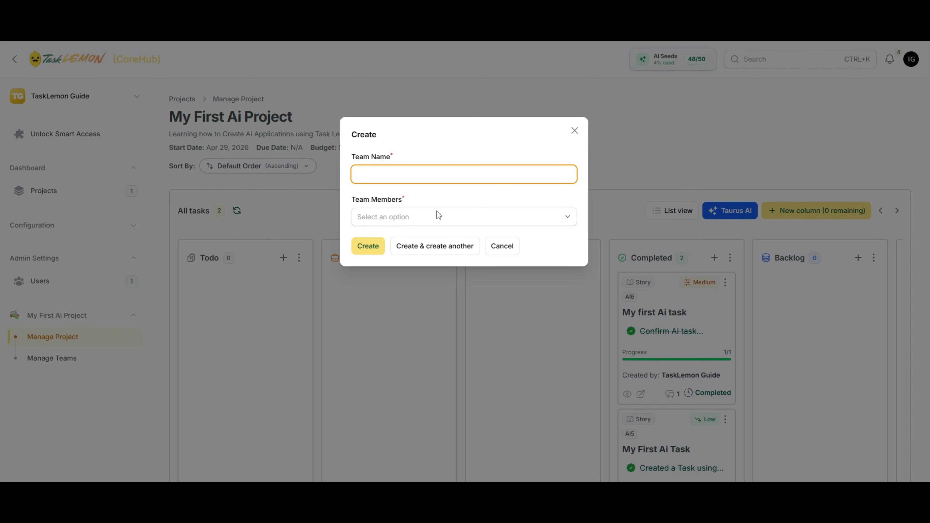
{"action": "left_click", "coordinate": [492, 253]}
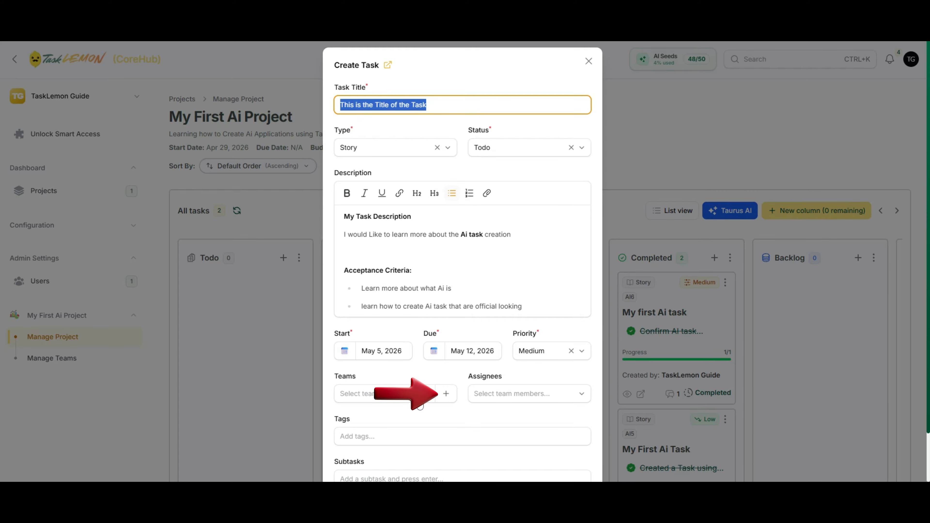
{"action": "left_click", "coordinate": [446, 396]}
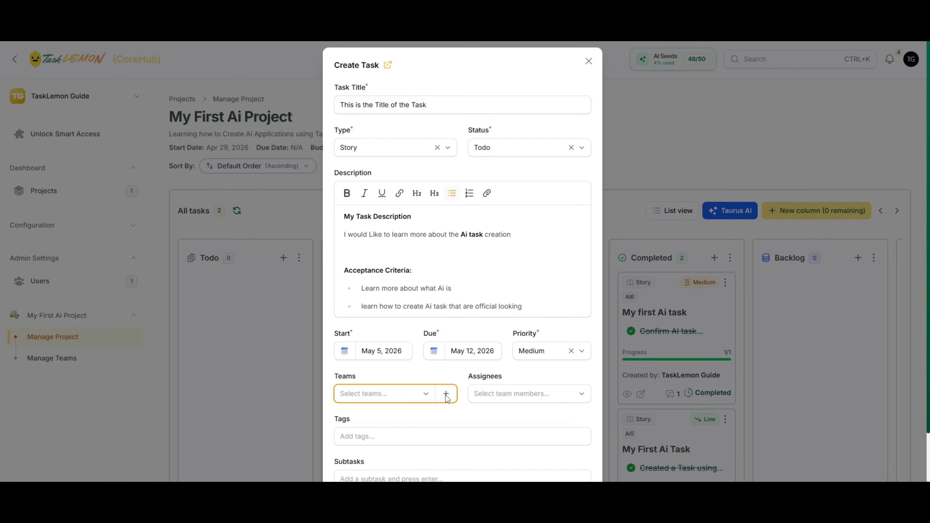
{"action": "left_click", "coordinate": [446, 394]}
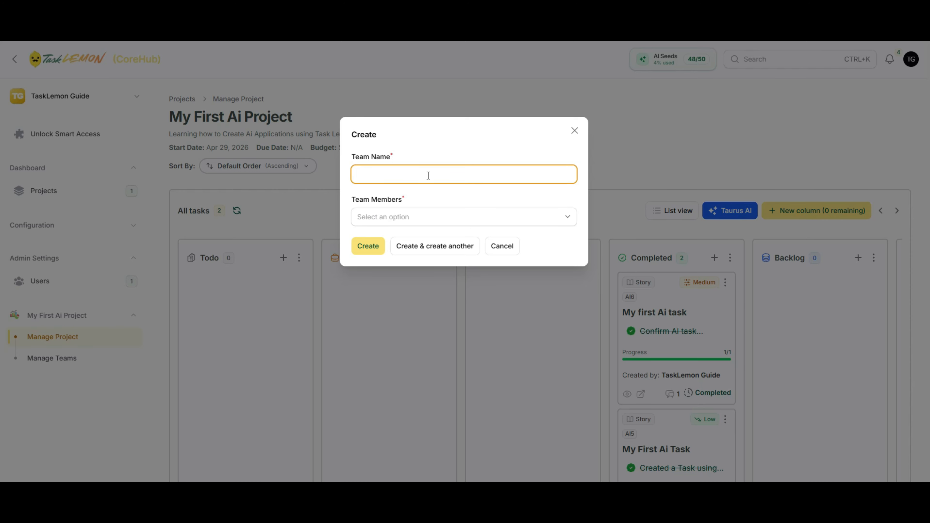
- Create team 'Ai Team' with the workspace's only member
{"action": "type", "text": "Ai Team"}
{"action": "left_click", "coordinate": [503, 221]}
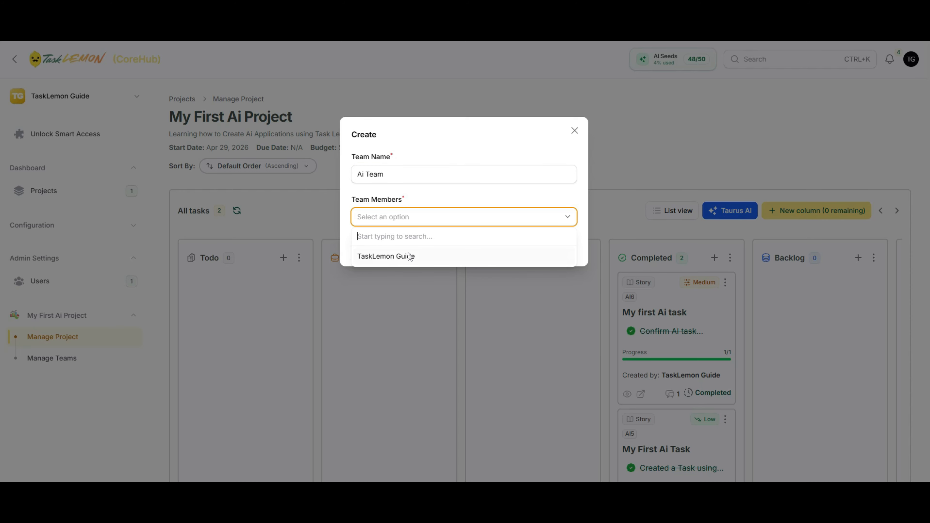
{"action": "left_click", "coordinate": [407, 255]}
{"action": "left_click", "coordinate": [445, 194]}
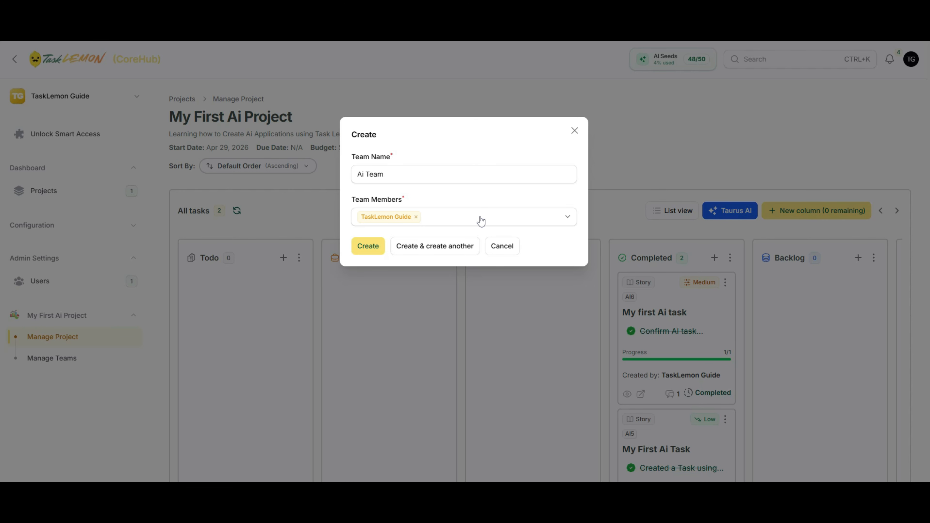
{"action": "left_click", "coordinate": [359, 247]}
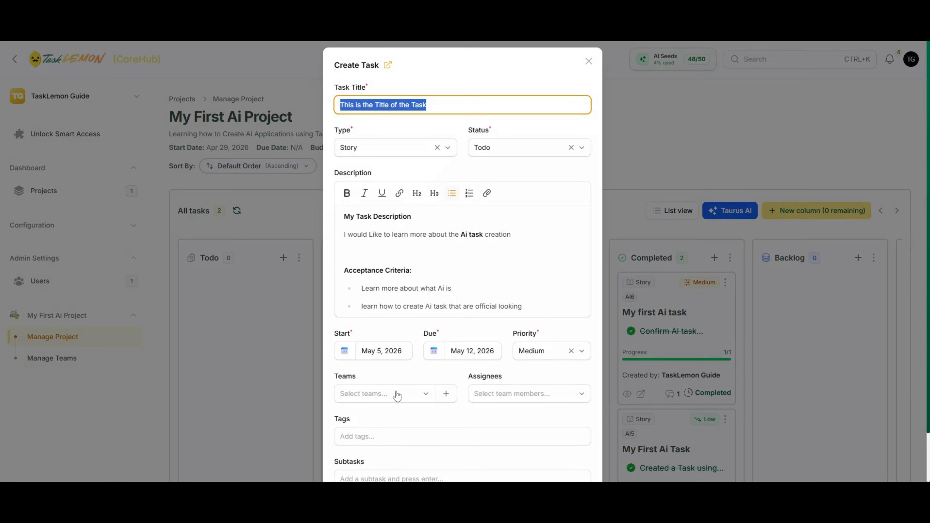
- Keep Ai Team as the task's team and assign the workspace's only member
{"action": "left_click", "coordinate": [510, 394]}
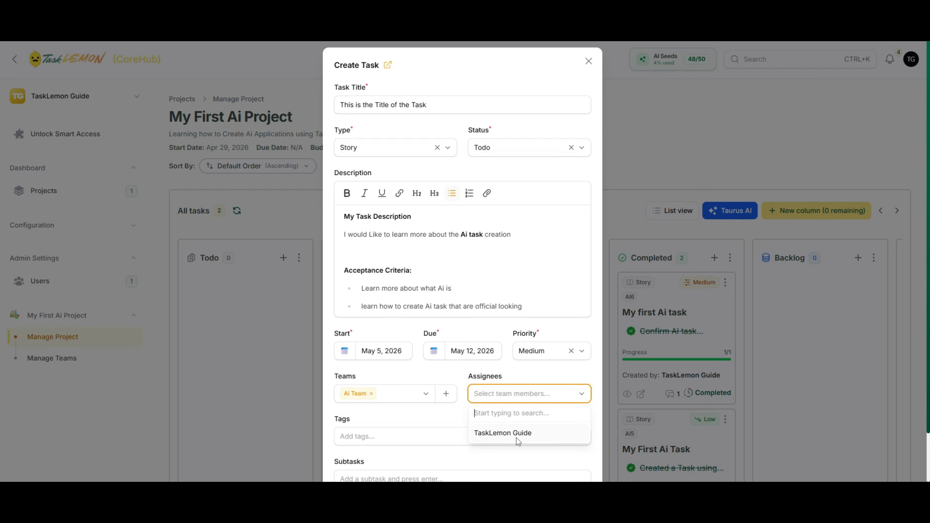
{"action": "left_click", "coordinate": [517, 438]}
{"action": "left_click", "coordinate": [466, 411]}
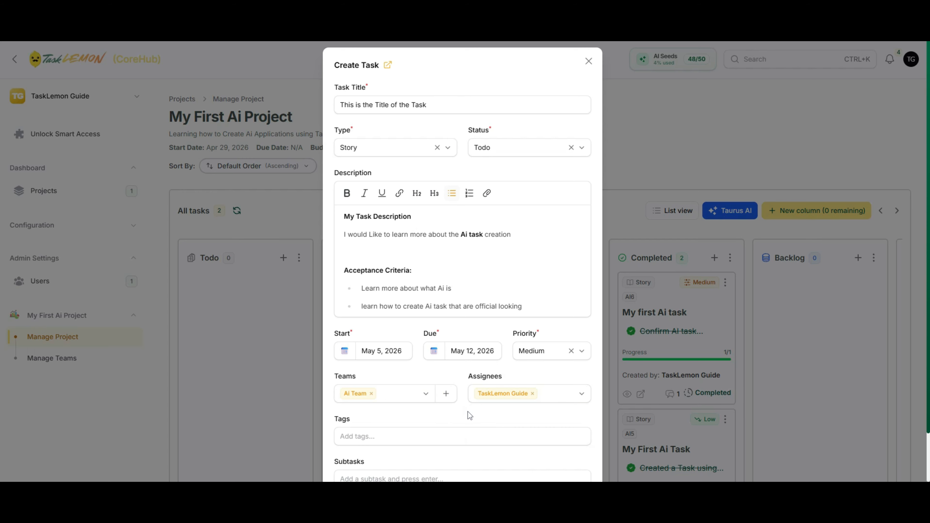
{"action": "scroll", "coordinate": [476, 405], "scroll_direction": "down", "scroll_amount": 2}
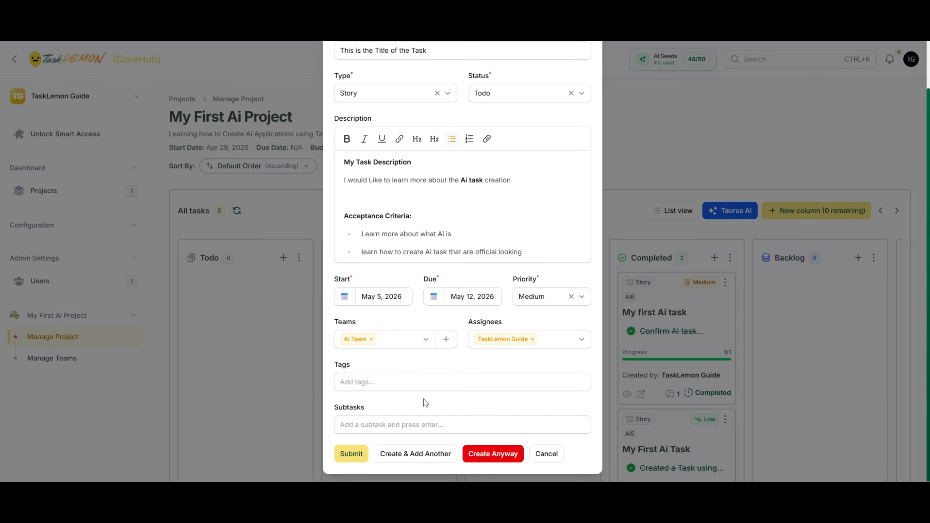
{"action": "left_click", "coordinate": [433, 381]}
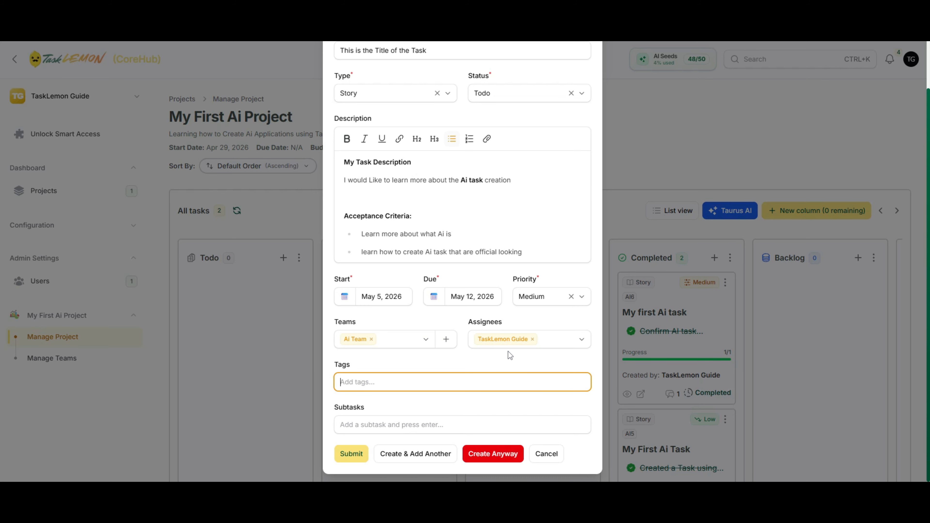
- Tag the task Bug Login, Bug textField not editable and V1
{"action": "type", "text": "Bug"}
{"action": "type", "text": "Login"}
{"action": "key", "text": "Return"}
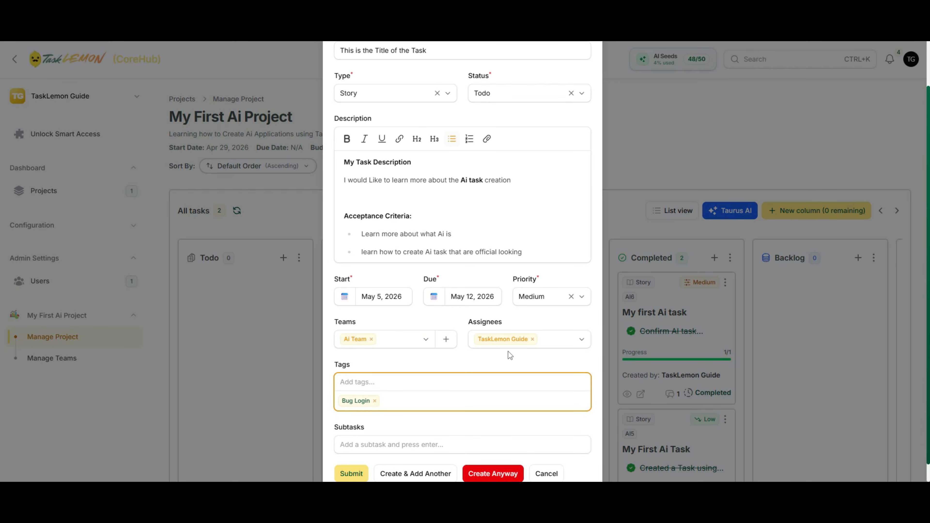
{"action": "type", "text": "Bug textField not editable"}
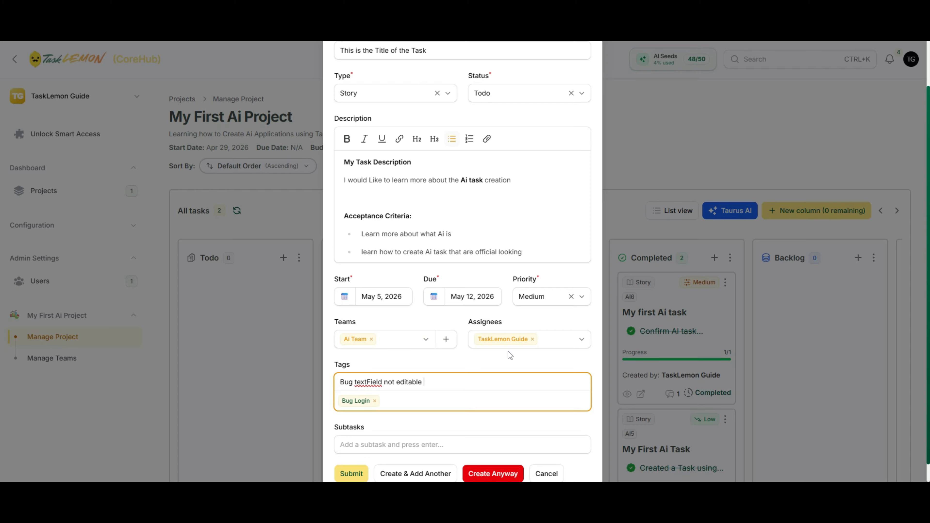
{"action": "key", "text": "Return"}
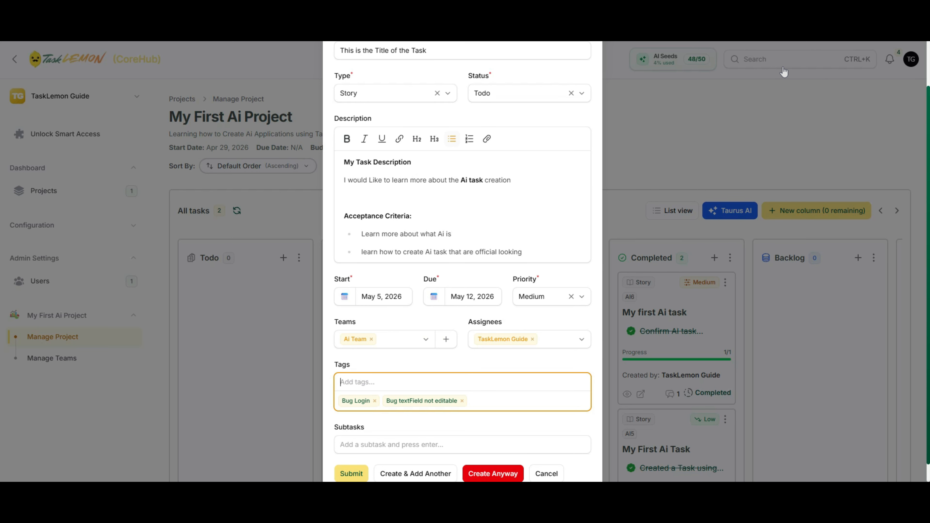
{"action": "scroll", "coordinate": [448, 318], "scroll_direction": "down", "scroll_amount": 1}
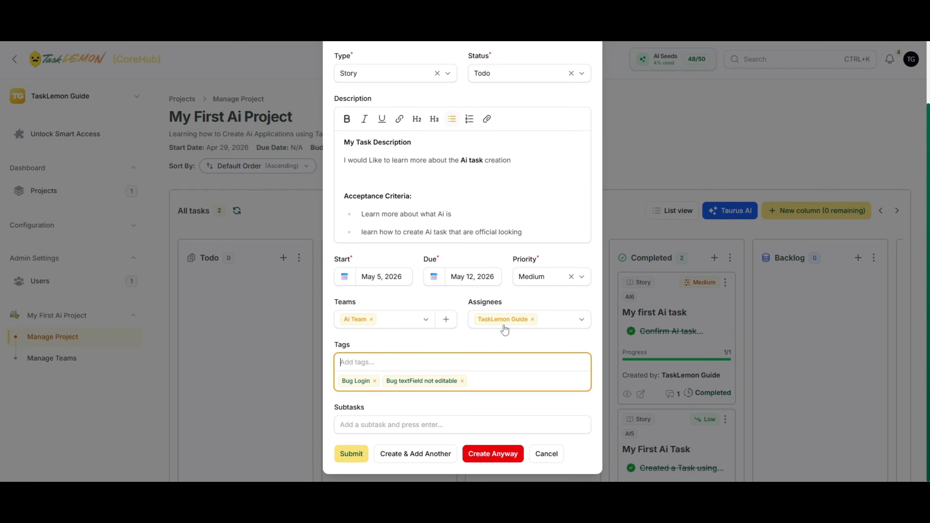
{"action": "type", "text": "V1"}
{"action": "key", "text": "Return"}
{"action": "left_click", "coordinate": [459, 422]}
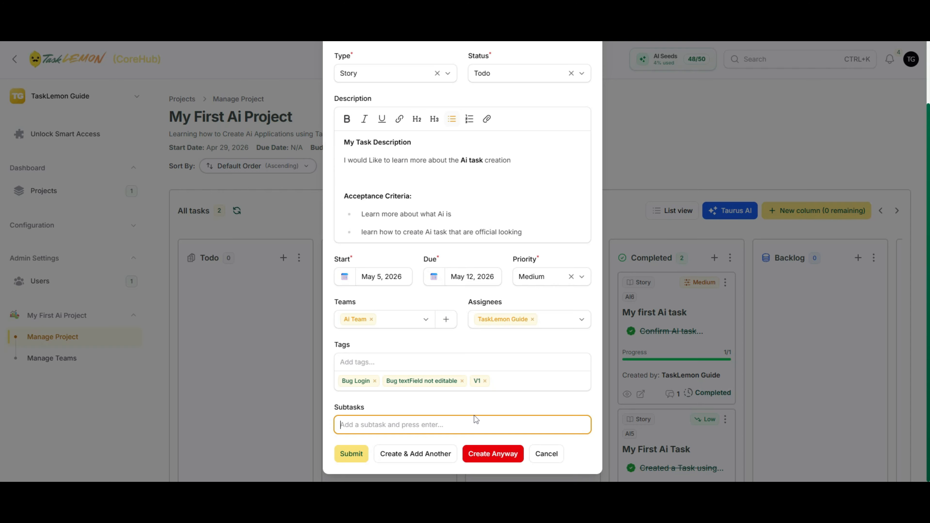
- Add the subtask 'Learn how to craft a prompt'
{"action": "type", "text": "Learn how to gcraft a prompt"}
{"action": "key", "text": "Return"}
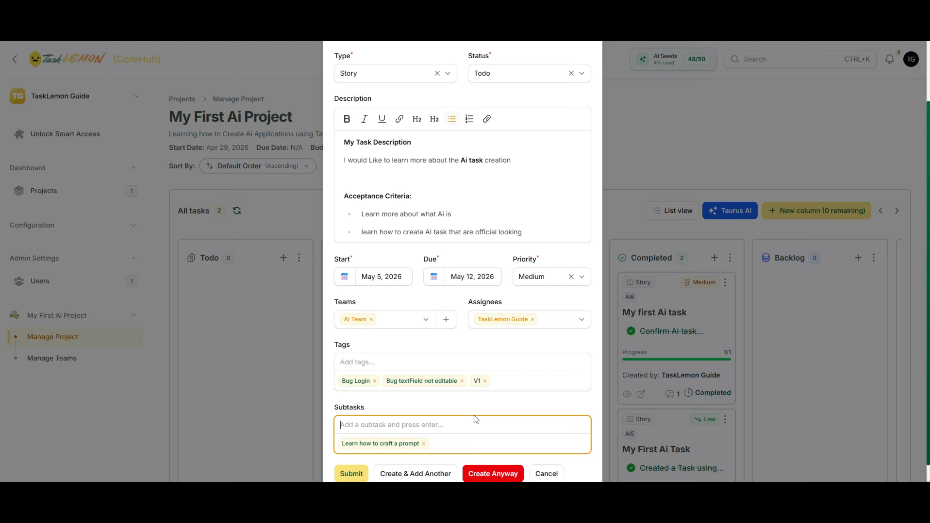
- Add the subtask 'Learn how to create a Task Template'
{"action": "left_click", "coordinate": [345, 161]}
{"action": "left_click_drag", "start_coordinate": [524, 238], "coordinate": [341, 141]}
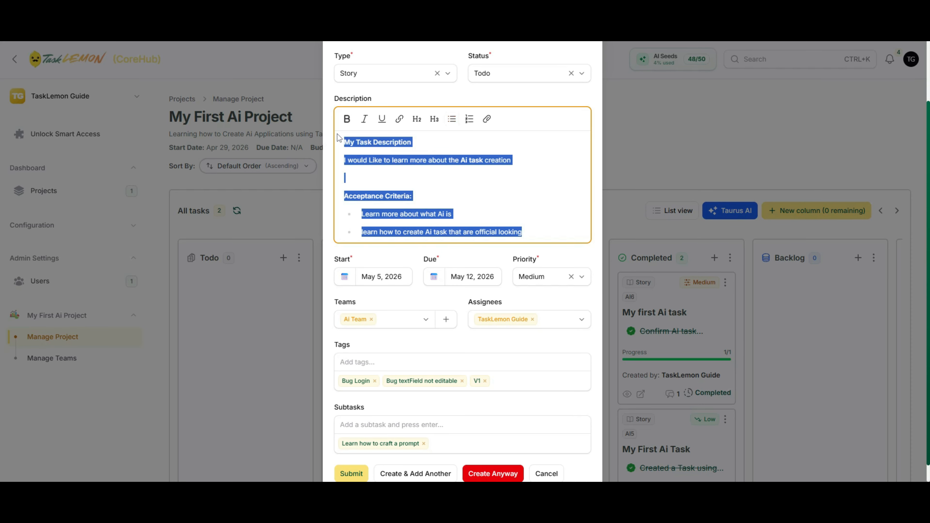
{"action": "left_click", "coordinate": [517, 194]}
{"action": "left_click", "coordinate": [425, 426]}
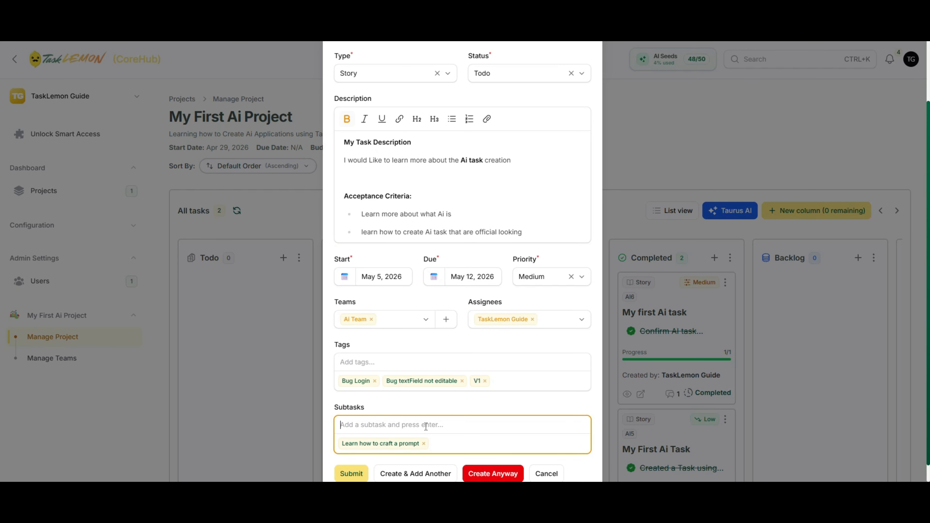
{"action": "type", "text": "Learn what"}
{"action": "key", "text": "BackSpace"}
{"action": "key", "text": "BackSpace"}
{"action": "type", "text": "how to create a Task Template"}
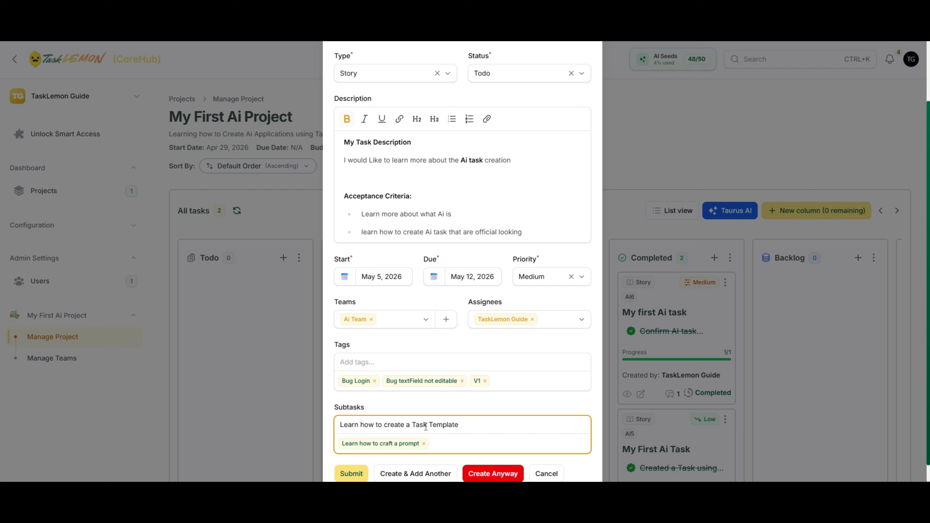
{"action": "key", "text": "Return"}
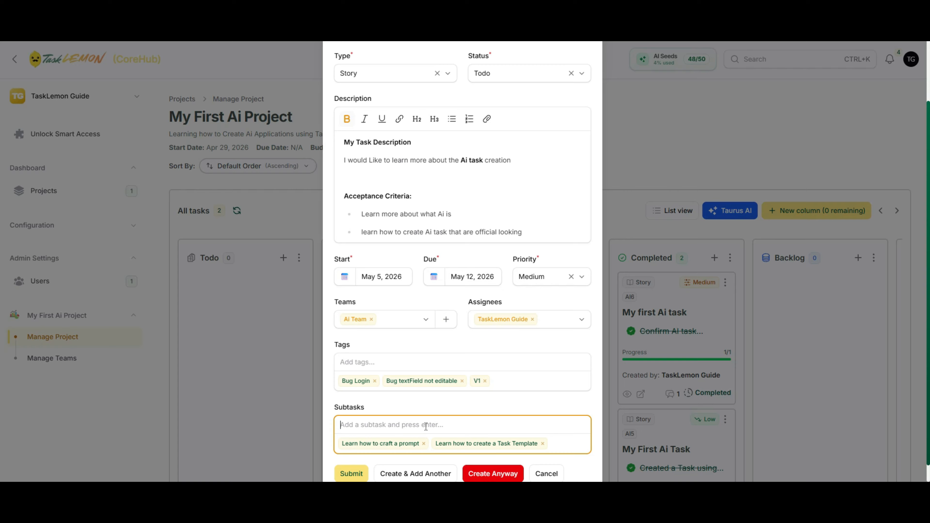
- Remove the stray 'Learn what's a' subtask chip
{"action": "type", "text": "Learn what's a"}
{"action": "key", "text": "Return"}
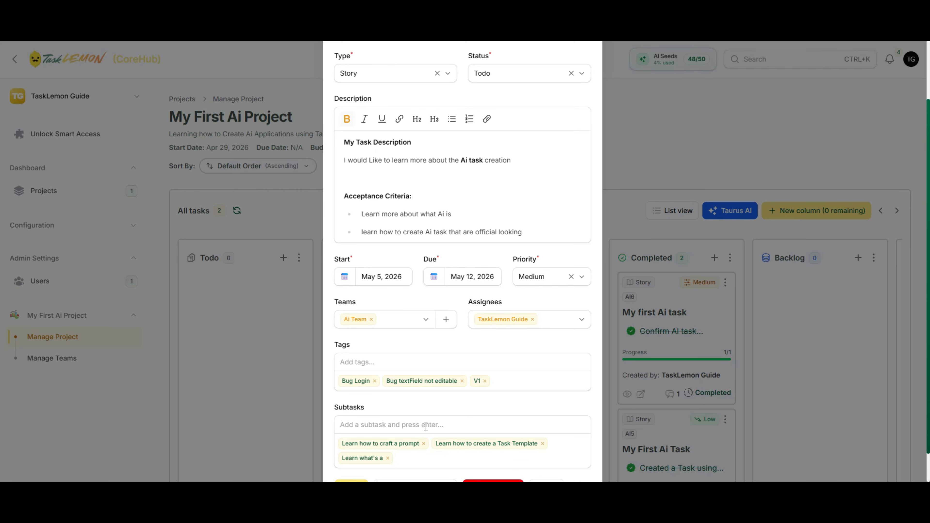
{"action": "left_click", "coordinate": [388, 458]}
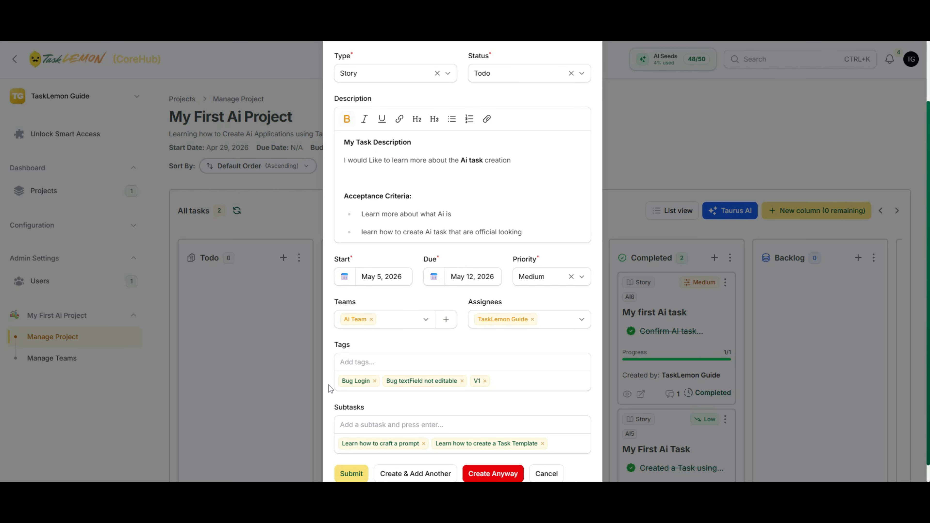
{"action": "scroll", "coordinate": [329, 389], "scroll_direction": "down", "scroll_amount": 1}
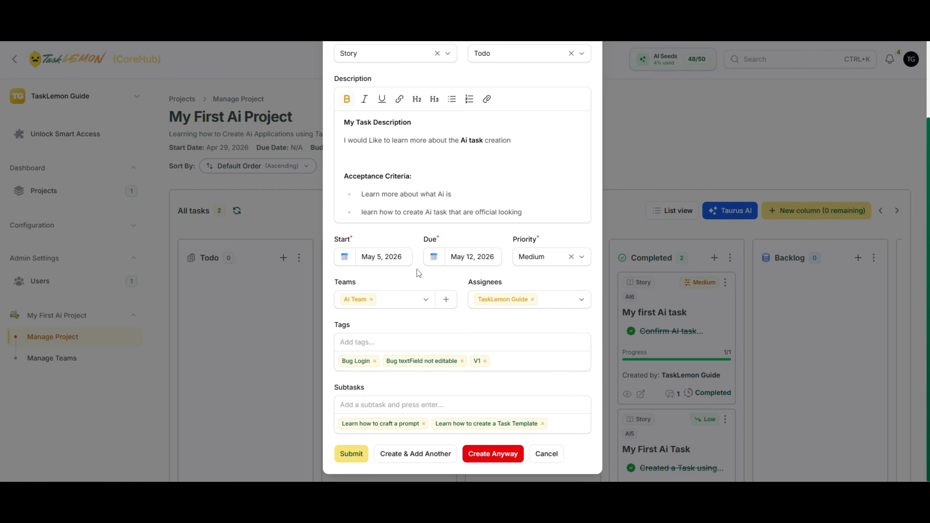
- Create the task in Todo with Create & Add Another, leaving a blank form open
{"action": "scroll", "coordinate": [416, 269], "scroll_direction": "up", "scroll_amount": 3}
{"action": "scroll", "coordinate": [429, 237], "scroll_direction": "down", "scroll_amount": 3}
{"action": "scroll", "coordinate": [469, 218], "scroll_direction": "up", "scroll_amount": 3}
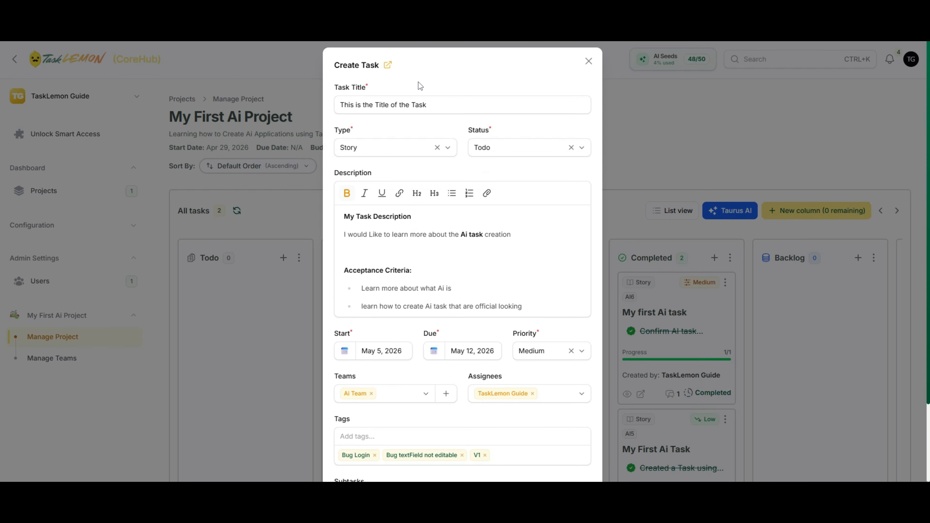
{"action": "scroll", "coordinate": [400, 354], "scroll_direction": "down", "scroll_amount": 3}
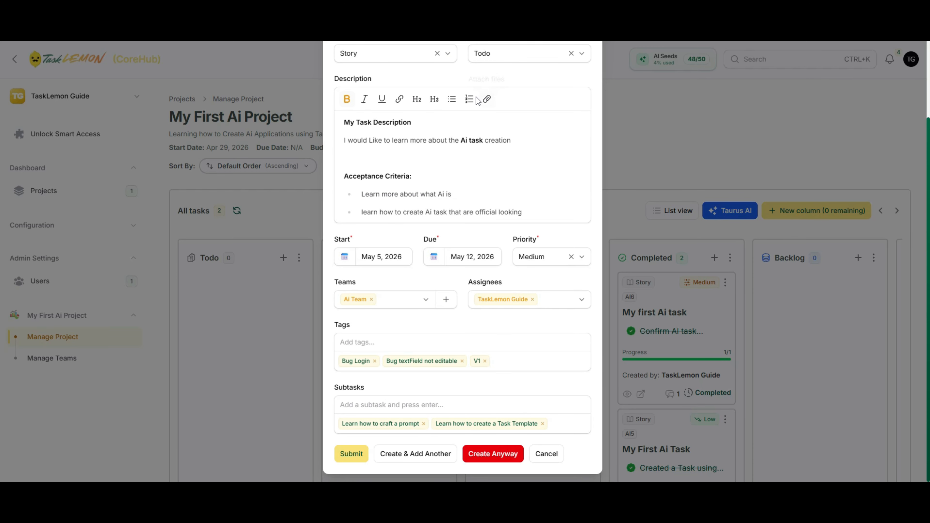
{"action": "left_click", "coordinate": [395, 461]}
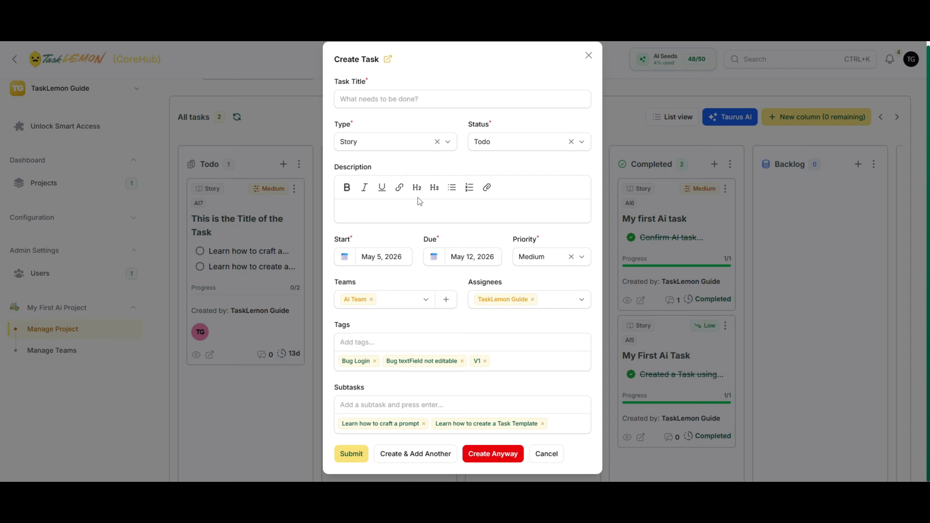
{"action": "left_click", "coordinate": [421, 216]}
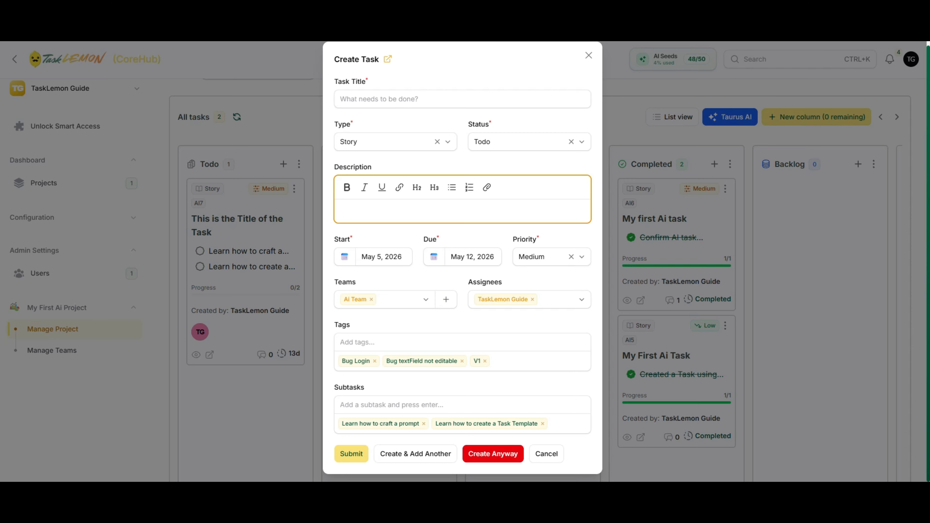
- Enter 'Invite a Team member' as the new task's title
{"action": "left_click", "coordinate": [400, 98]}
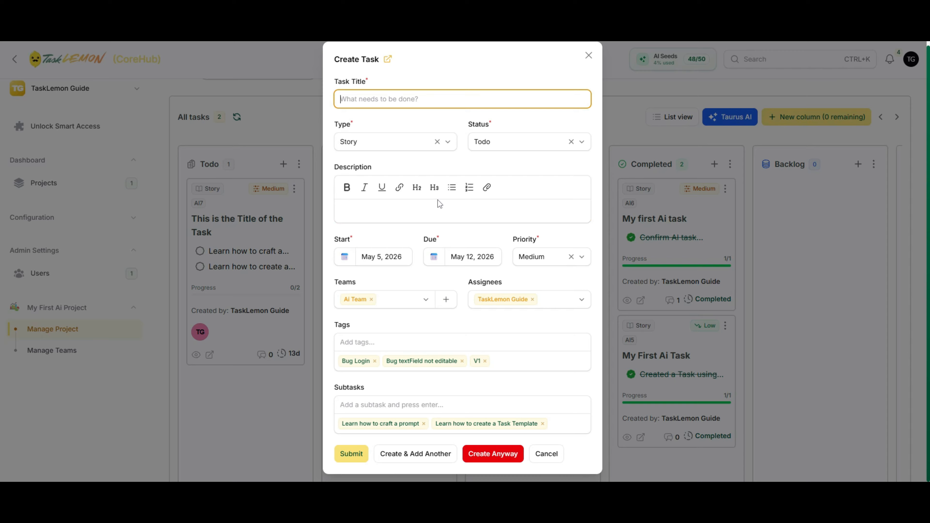
{"action": "left_click", "coordinate": [426, 216]}
{"action": "left_click", "coordinate": [418, 96]}
{"action": "type", "text": "Invite a Team member"}
- Write the description asking for 1 hour of spare time to organize the Office Holiday Party
{"action": "left_click", "coordinate": [385, 218]}
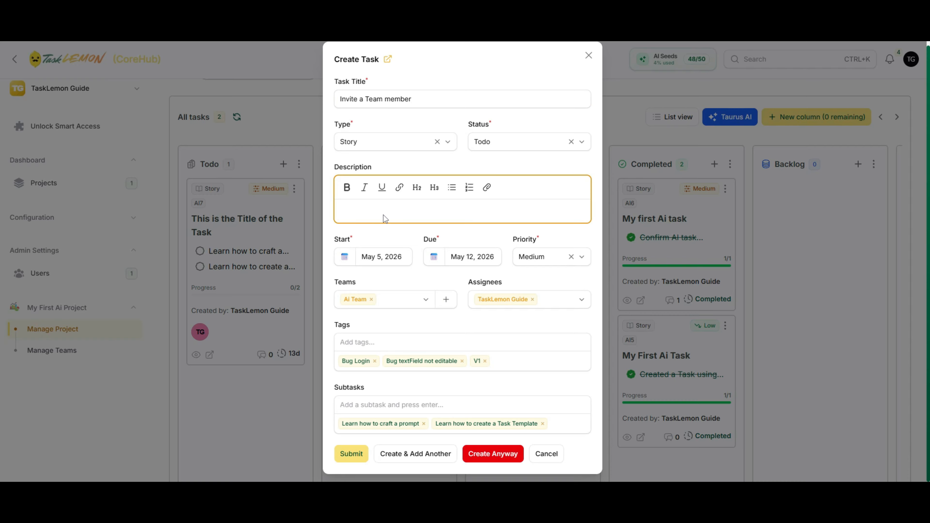
{"action": "type", "text": "Ask everyone to see if someone has 1 ho"}
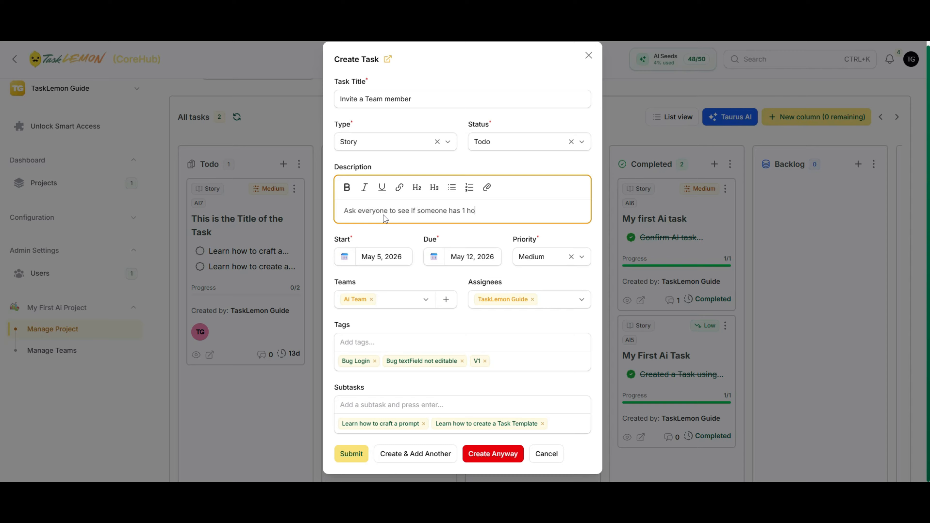
{"action": "type", "text": "ur of spare time to help me build the Office"}
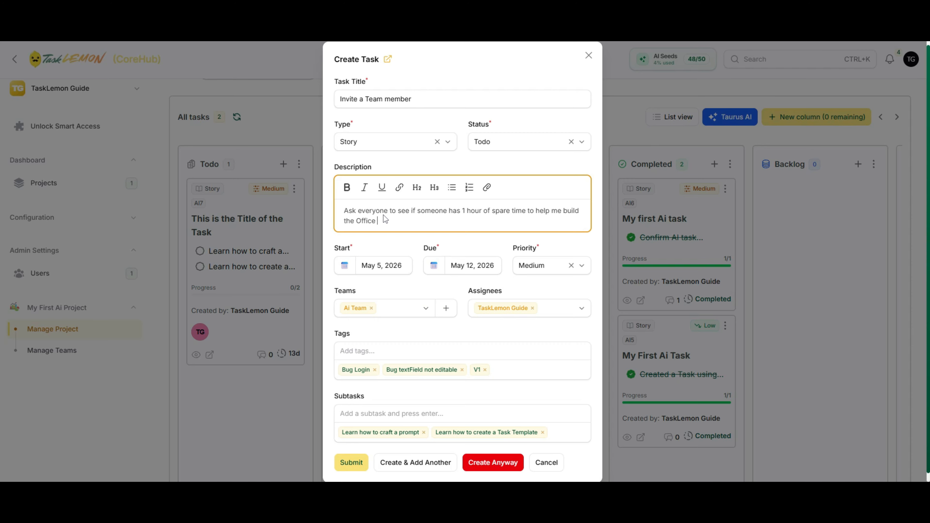
{"action": "type", "text": "Party"}
{"action": "left_click", "coordinate": [581, 210]}
{"action": "key", "text": "BackSpace"}
{"action": "key", "text": "BackSpace"}
{"action": "key", "text": "BackSpace"}
{"action": "key", "text": "BackSpace"}
{"action": "key", "text": "BackSpace"}
{"action": "type", "text": "organize"}
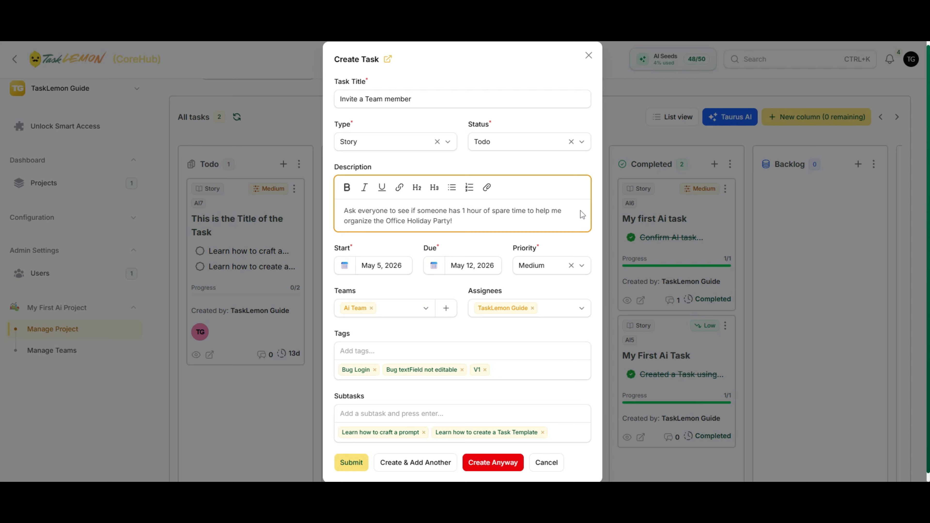
{"action": "left_click", "coordinate": [560, 242]}
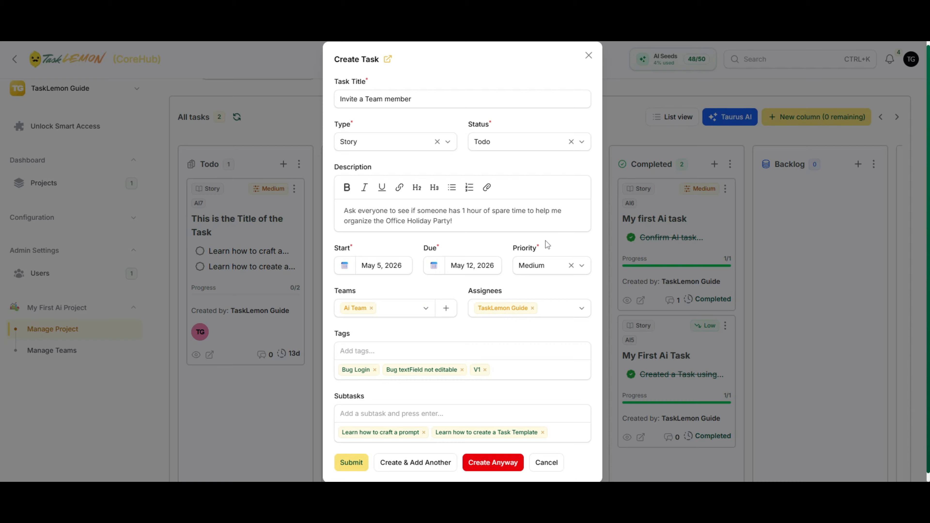
{"action": "left_click", "coordinate": [485, 225]}
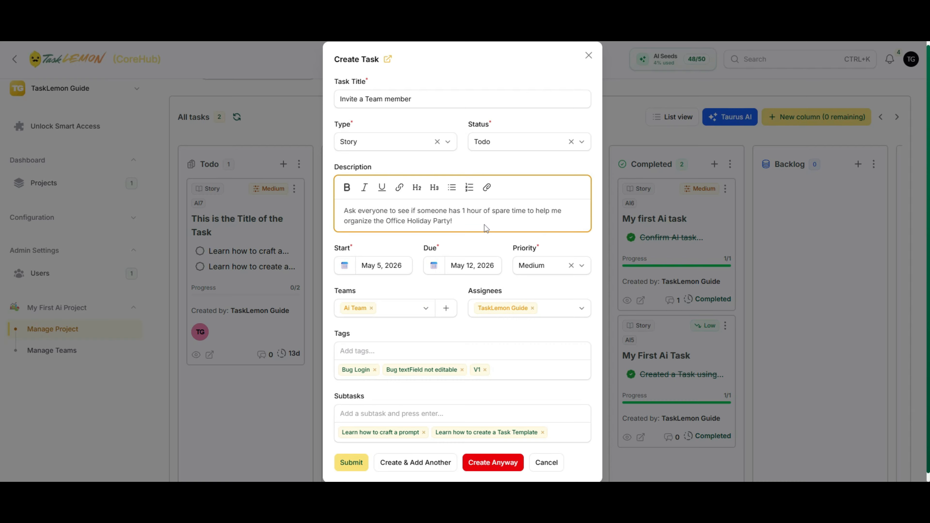
{"action": "key", "text": "Return"}
{"action": "key", "text": "Return"}
{"action": "key", "text": "Return"}
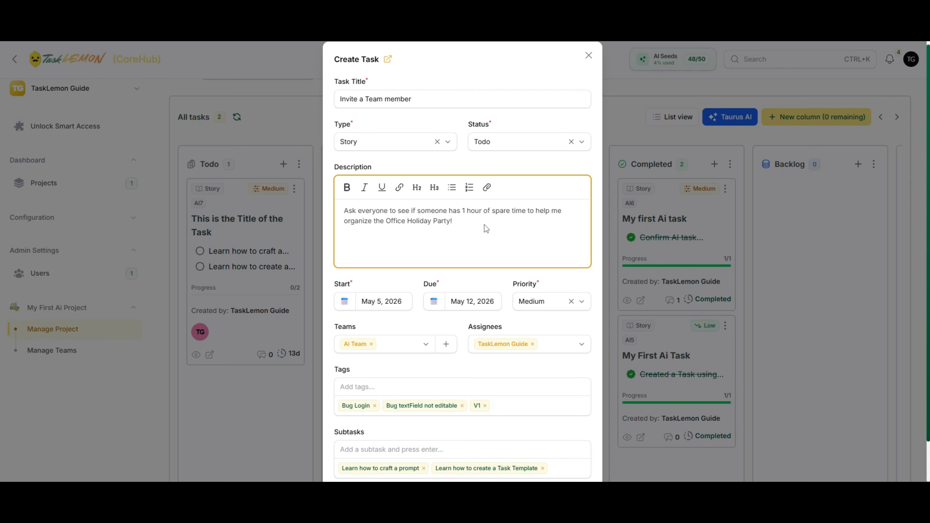
{"action": "key", "text": "BackSpace"}
{"action": "key", "text": "BackSpace"}
{"action": "key", "text": "BackSpace"}
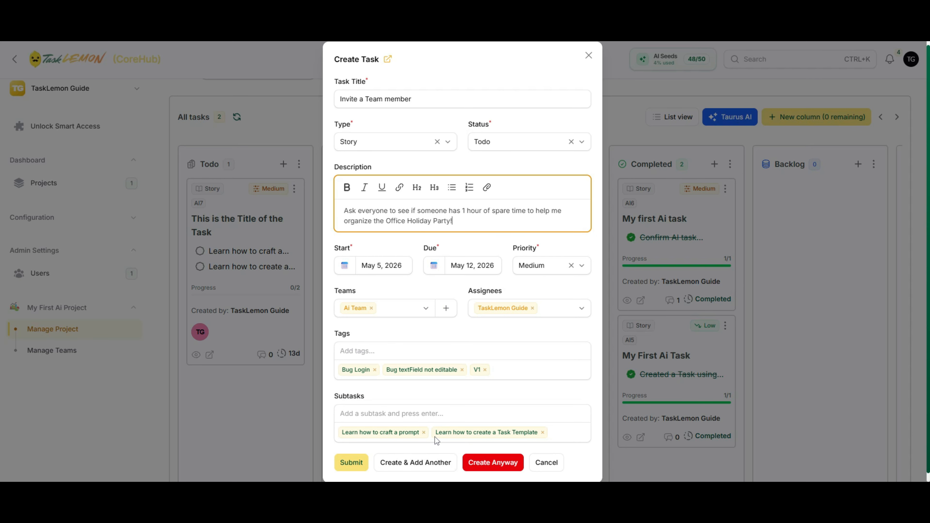
- Remove the two leftover subtasks and the Bug Login, Bug textField and V1 tags
{"action": "left_click", "coordinate": [424, 432]}
{"action": "left_click", "coordinate": [450, 433]}
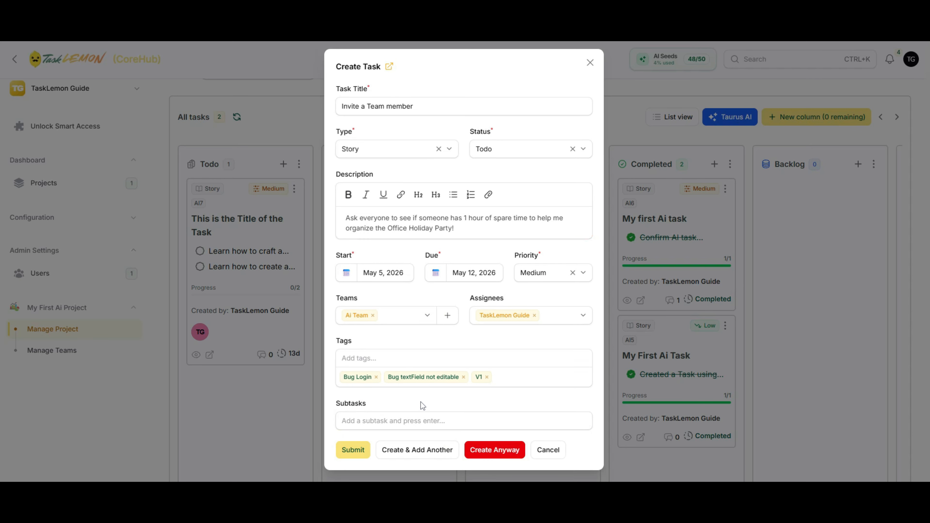
{"action": "left_click", "coordinate": [376, 377]}
{"action": "left_click", "coordinate": [419, 377]}
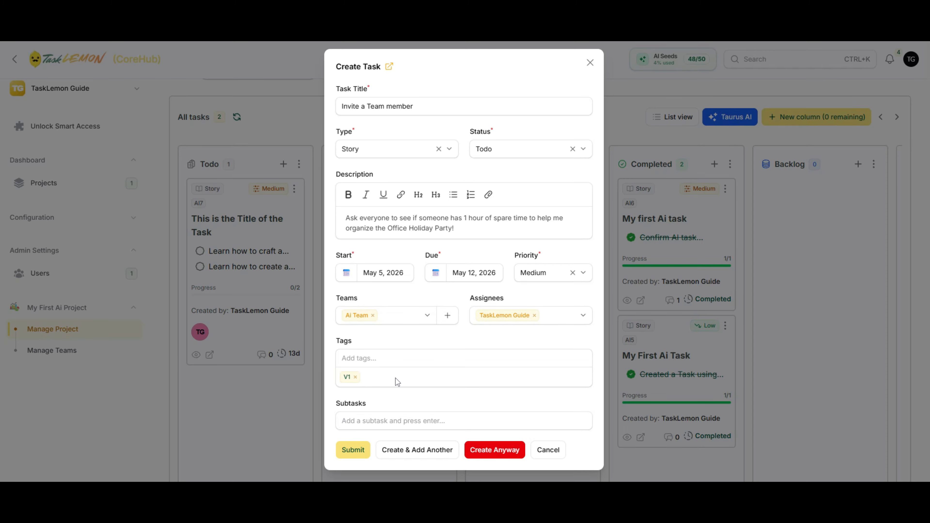
{"action": "left_click", "coordinate": [355, 377]}
- Tag the task Office Party
{"action": "left_click", "coordinate": [367, 364]}
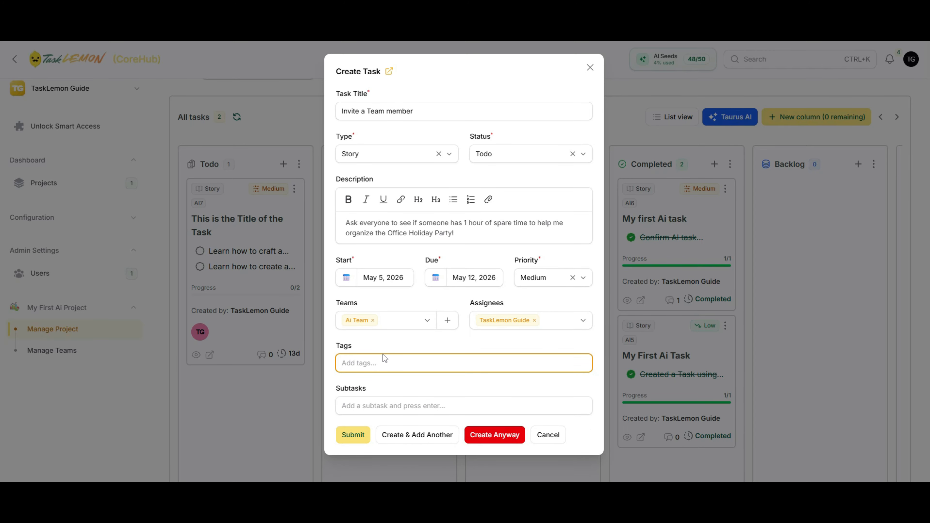
{"action": "type", "text": "Occ"}
{"action": "key", "text": "BackSpace"}
{"action": "key", "text": "BackSpace"}
{"action": "type", "text": "ffice"}
{"action": "key", "text": "Return"}
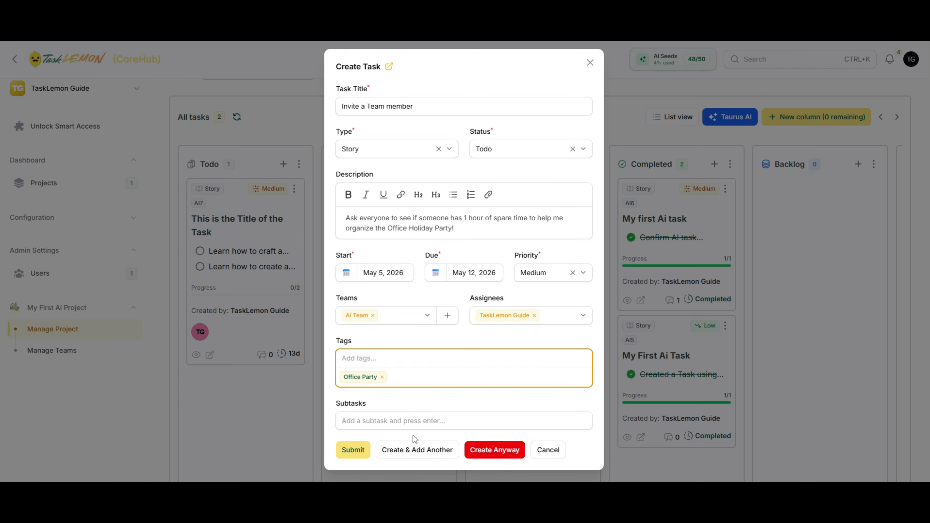
- Add subtask 'Add a coworker who is able to help' and draft the office-members one
{"action": "left_click", "coordinate": [409, 423]}
{"action": "type", "text": "Add "}
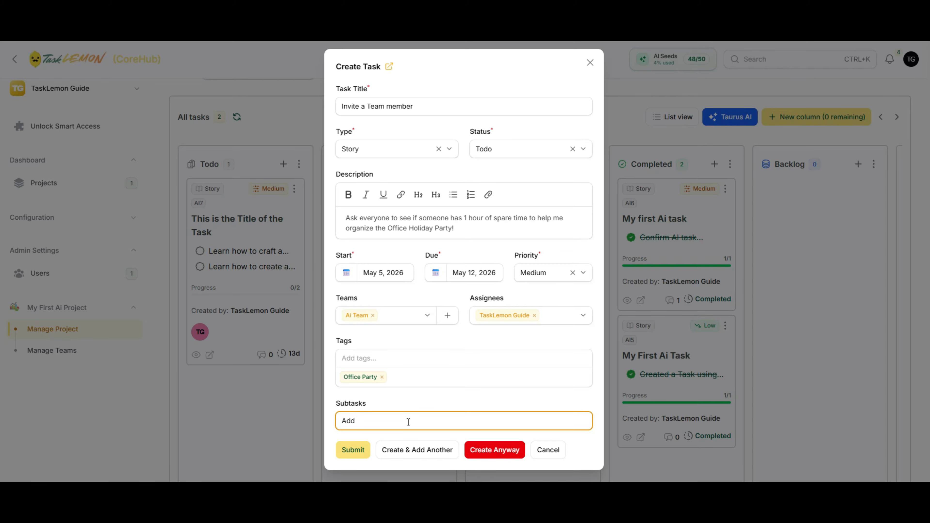
{"action": "type", "text": "a coworker who is able to helpo"}
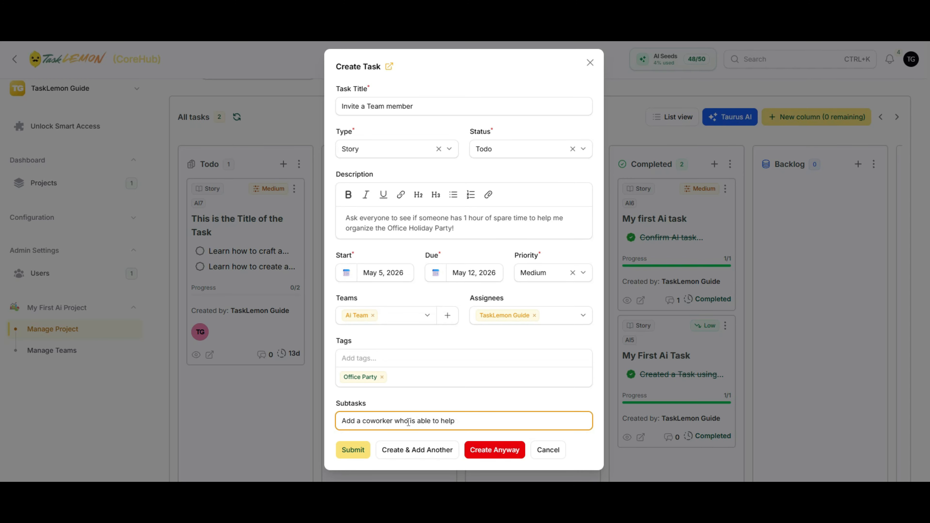
{"action": "key", "text": "Return"}
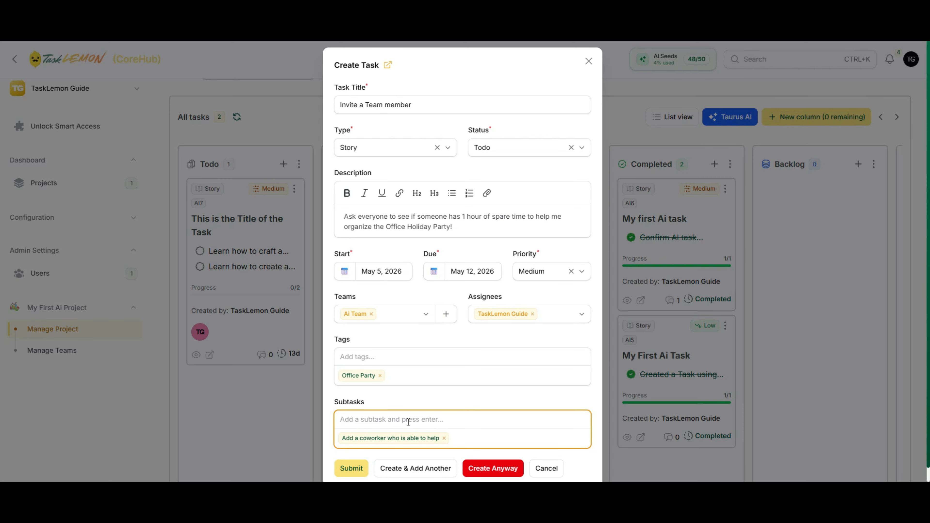
{"action": "type", "text": "Reach out"}
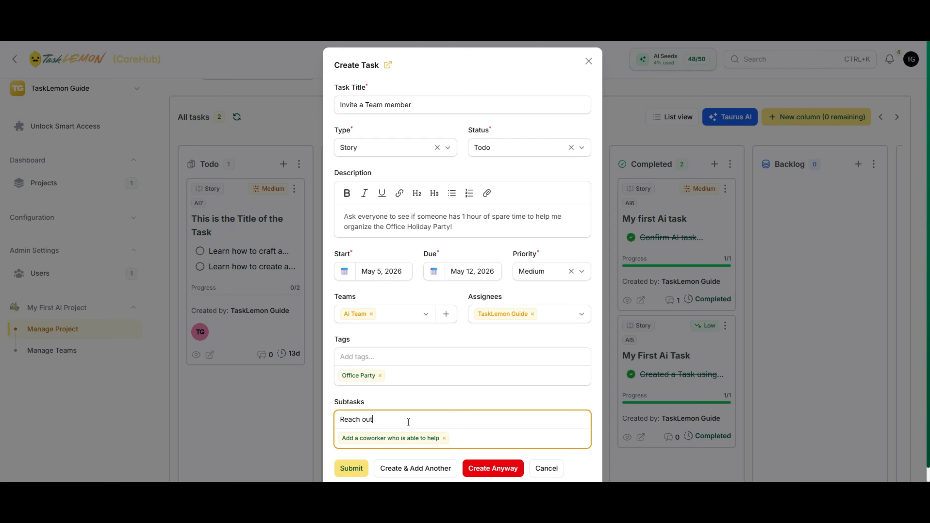
{"action": "type", "text": " to all the officer t"}
{"action": "key", "text": "BackSpace"}
{"action": "key", "text": "BackSpace"}
{"action": "key", "text": "BackSpace"}
{"action": "type", "text": "team memeber"}
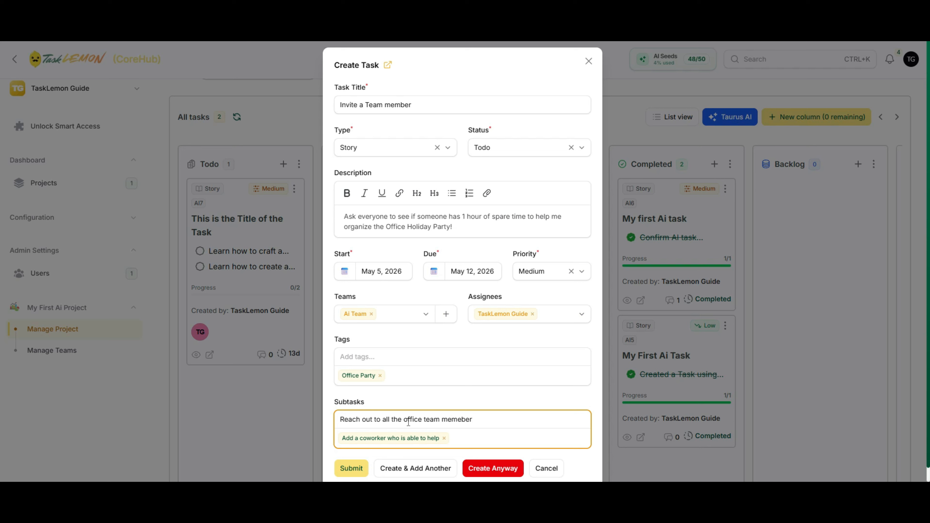
{"action": "type", "text": "s"}
{"action": "key", "text": "BackSpace"}
{"action": "key", "text": "BackSpace"}
{"action": "key", "text": "BackSpace"}
{"action": "key", "text": "BackSpace"}
{"action": "key", "text": "BackSpace"}
{"action": "type", "text": "bers to seek their availablity"}
- Correct 'availablity' to 'availability' and add the reach-out-to-office-team-members subtask
{"action": "double_click", "coordinate": [531, 420]}
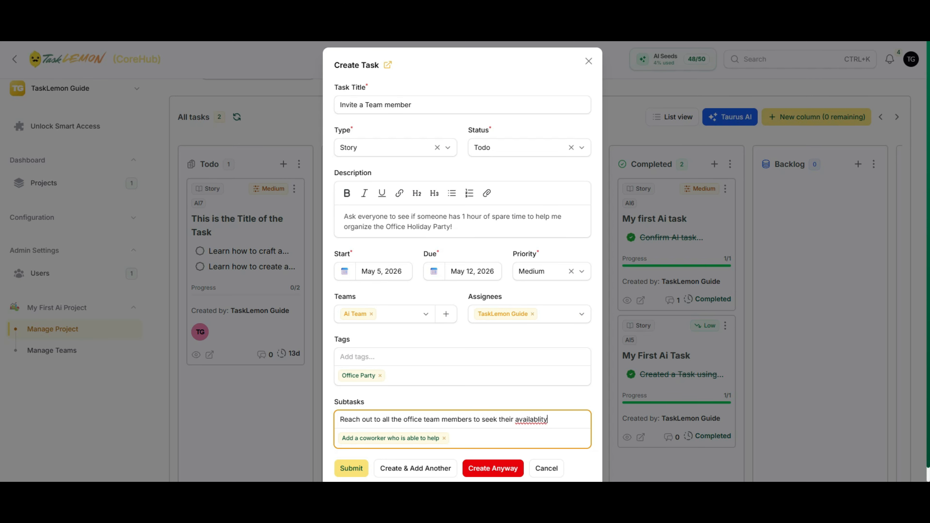
{"action": "right_click", "coordinate": [534, 419]}
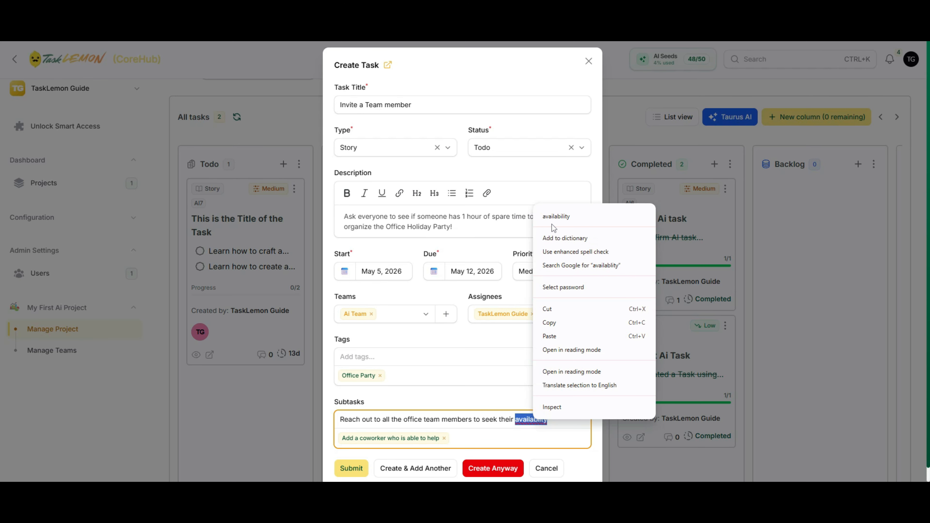
{"action": "left_click", "coordinate": [556, 216]}
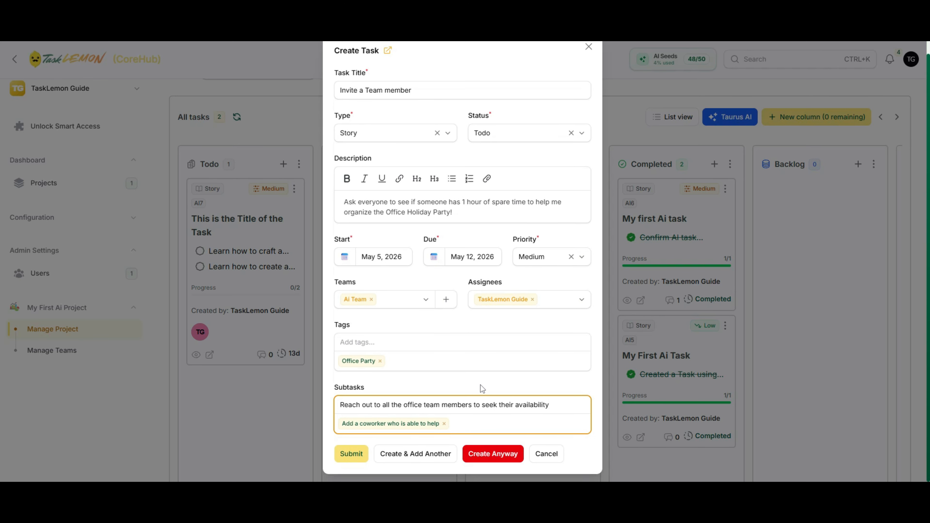
{"action": "scroll", "coordinate": [491, 421], "scroll_direction": "down", "scroll_amount": 1}
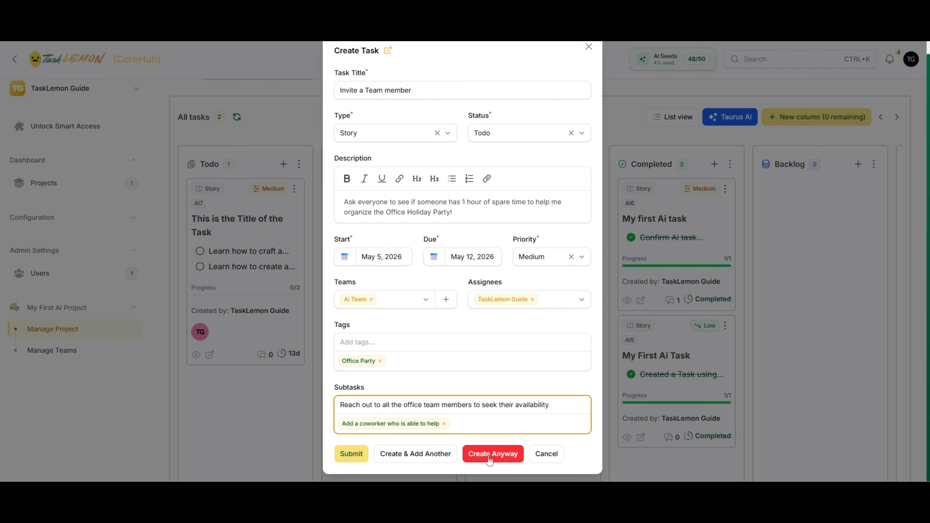
{"action": "key", "text": "Return"}
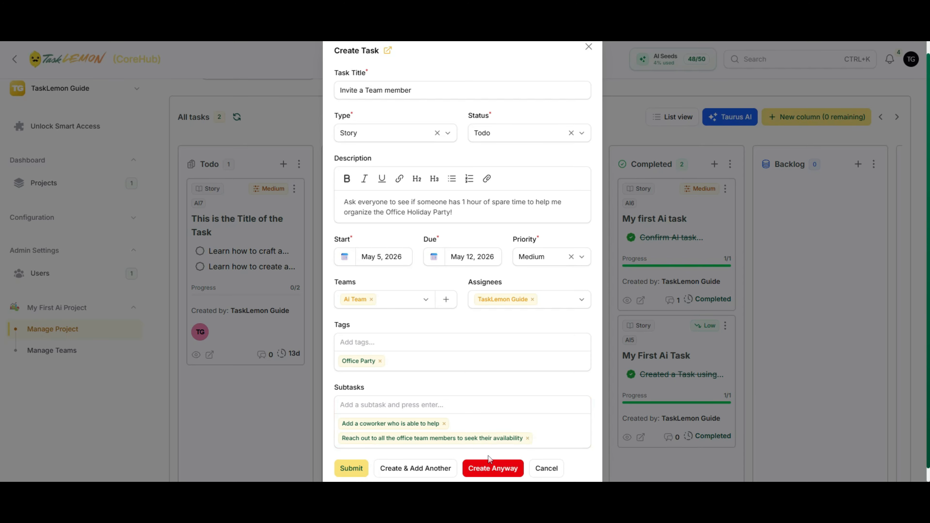
- Create the Invite a Team member task with Create Anyway and review its Todo card
{"action": "left_click", "coordinate": [483, 467]}
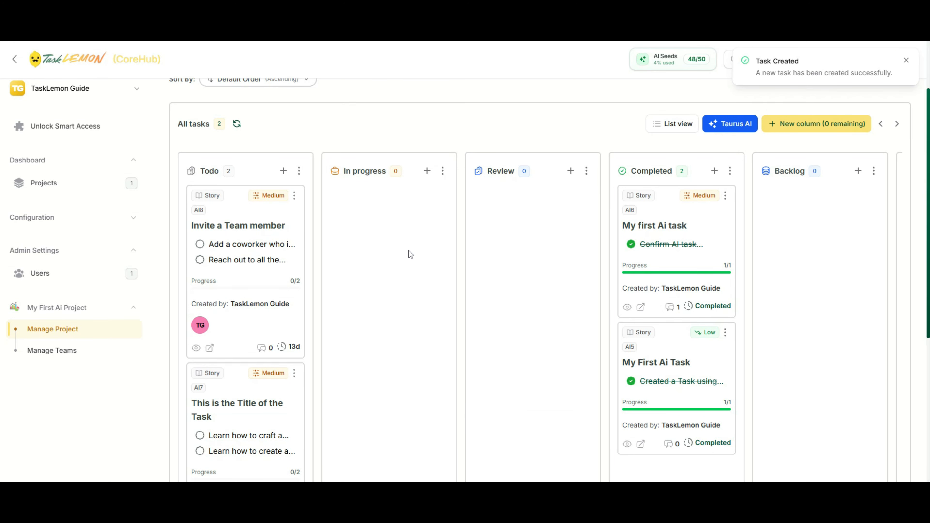
{"action": "scroll", "coordinate": [386, 350], "scroll_direction": "down", "scroll_amount": 3}
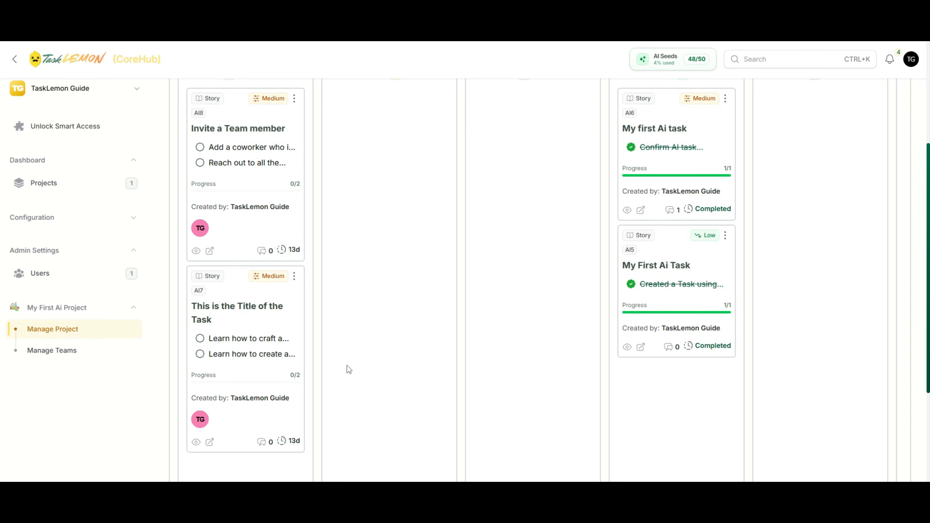
{"action": "scroll", "coordinate": [252, 368], "scroll_direction": "up", "scroll_amount": 1}
{"action": "scroll", "coordinate": [253, 373], "scroll_direction": "up", "scroll_amount": 1}
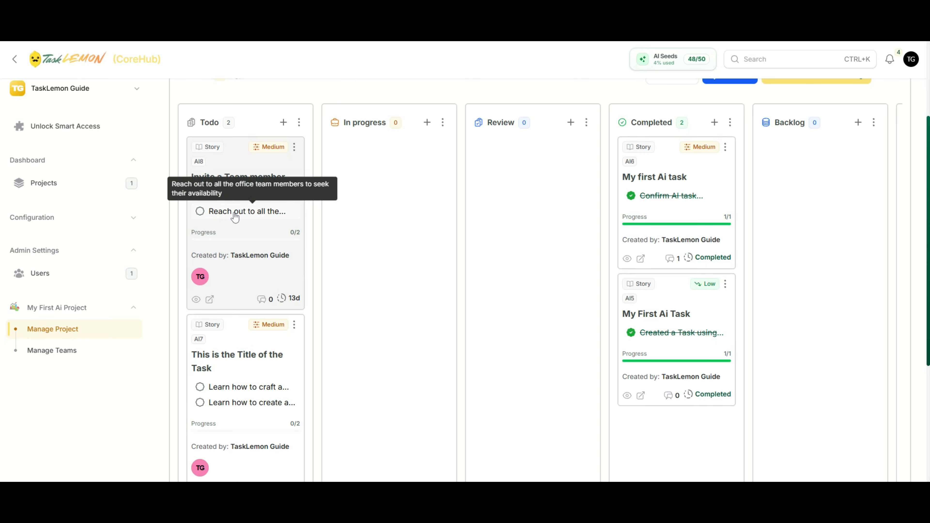
{"action": "scroll", "coordinate": [325, 369], "scroll_direction": "down", "scroll_amount": 5}
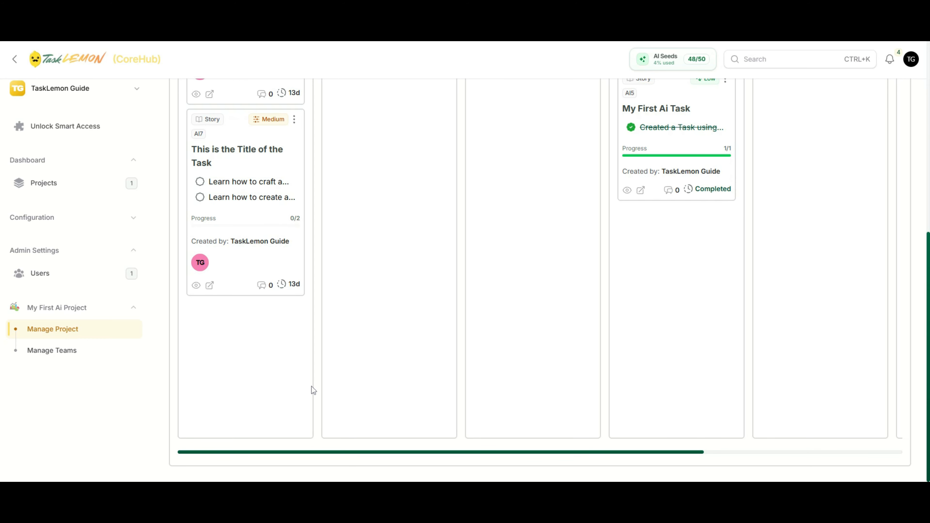
{"action": "scroll", "coordinate": [311, 388], "scroll_direction": "up", "scroll_amount": 5}
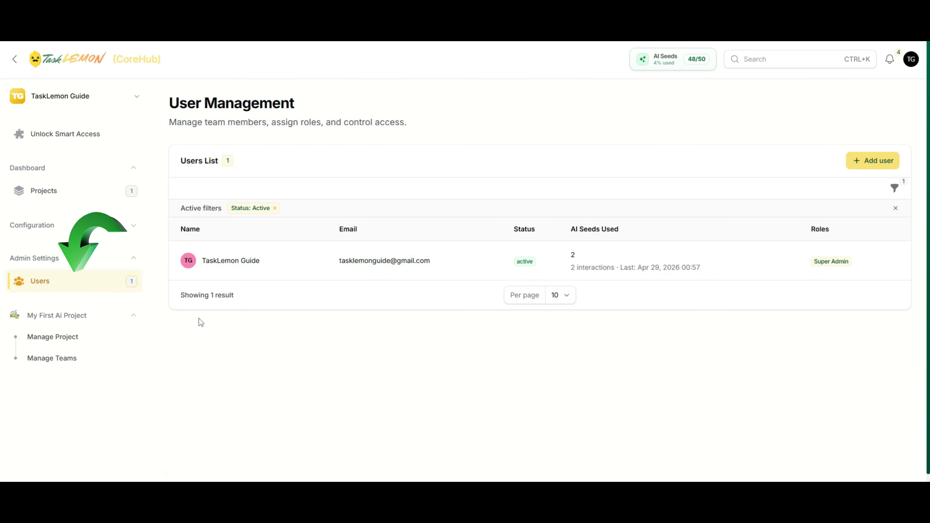
{"action": "mouse_move", "coordinate": [201, 264]}
{"action": "left_mouse_down"}
{"action": "mouse_move", "coordinate": [755, 251]}
{"action": "mouse_move", "coordinate": [891, 263]}
{"action": "left_mouse_up"}
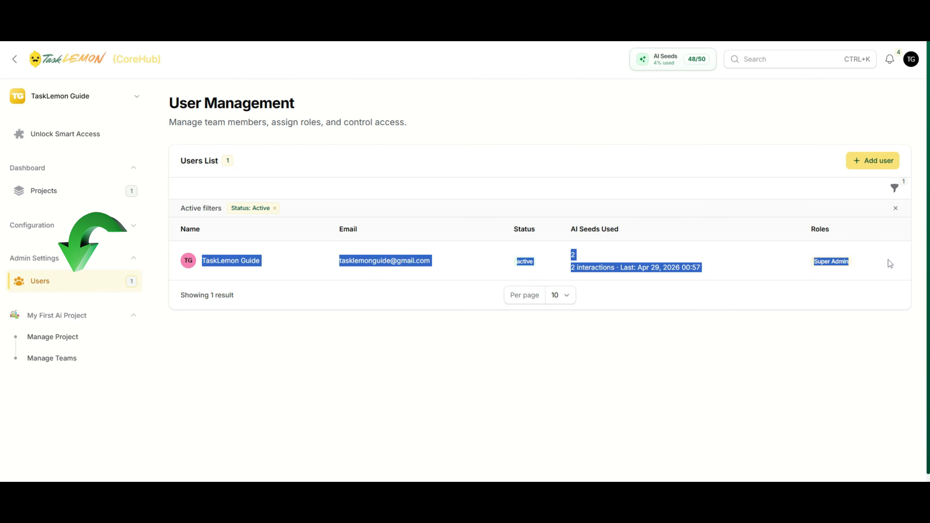
{"action": "left_click", "coordinate": [890, 263]}
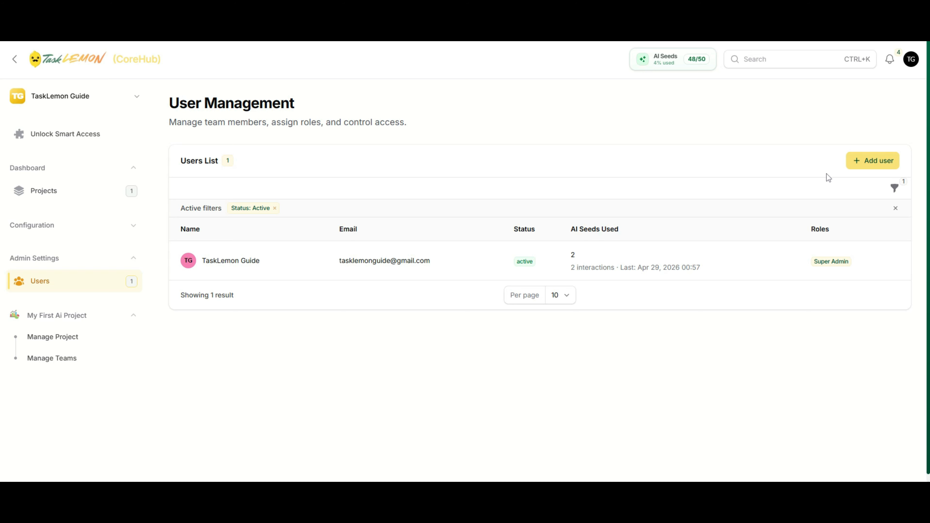
{"action": "left_click_drag", "start_coordinate": [808, 230], "coordinate": [856, 228]}
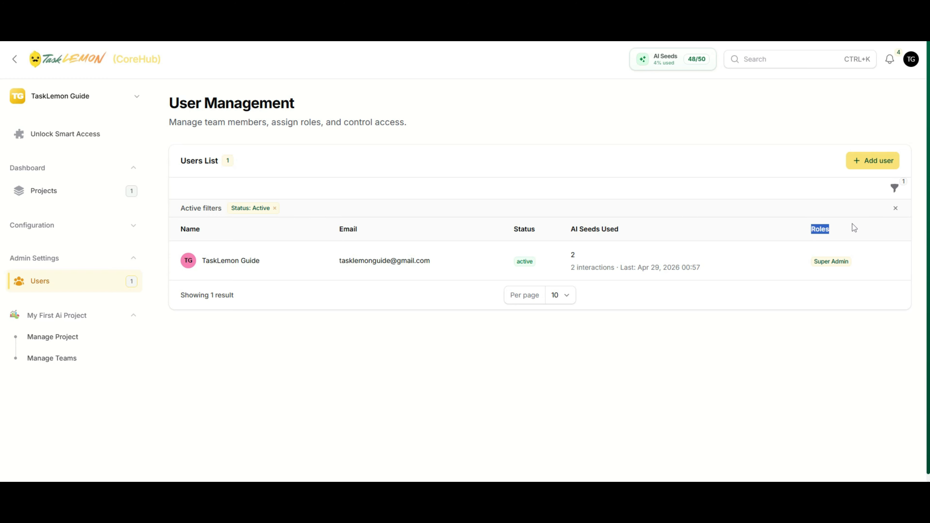
{"action": "left_click", "coordinate": [835, 268]}
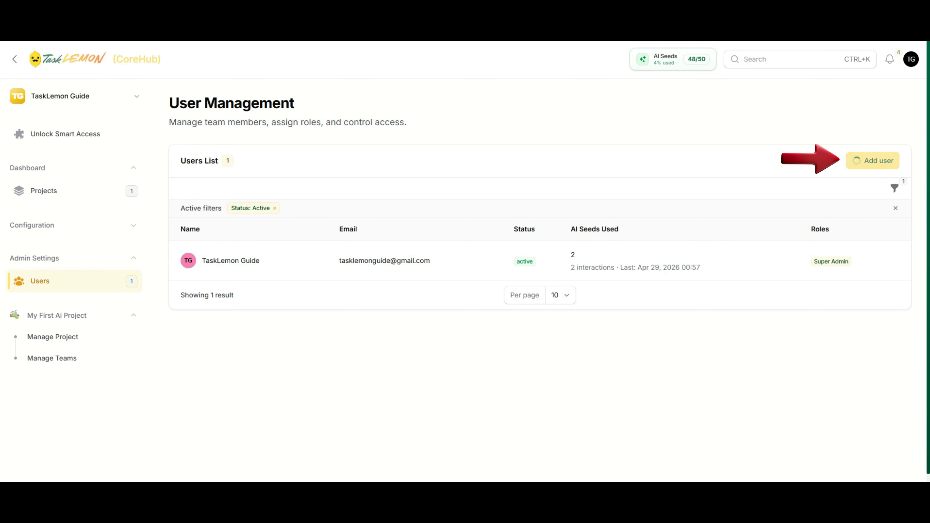
- Start a new user and enter their Gmail email address
{"action": "left_click", "coordinate": [854, 162]}
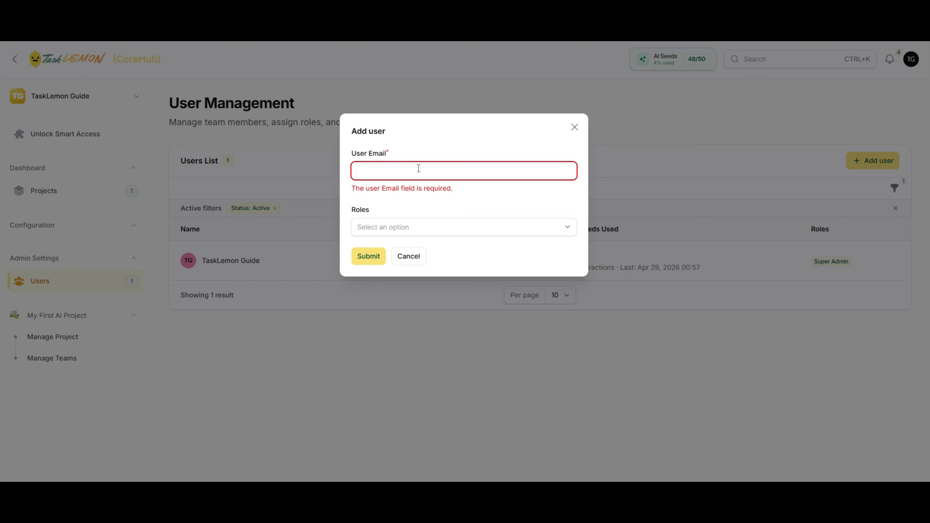
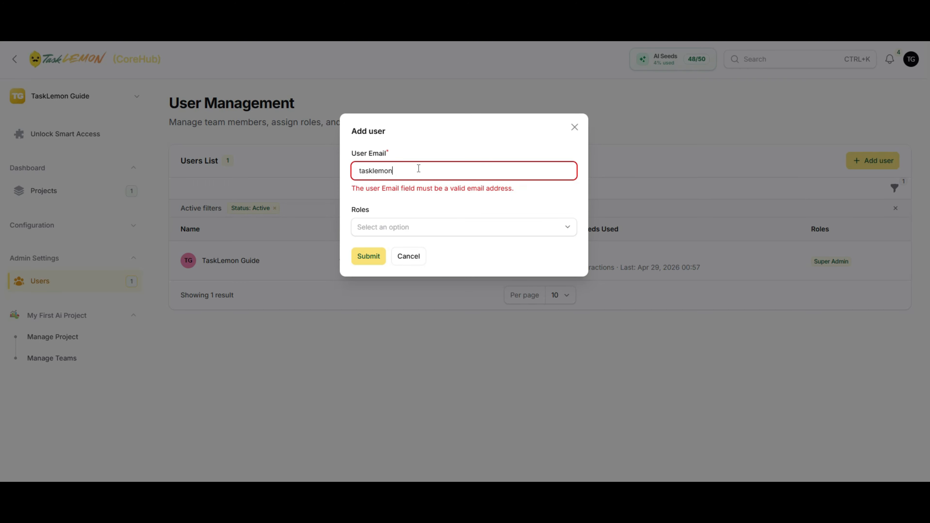
{"action": "right_click", "coordinate": [419, 169]}
{"action": "left_click", "coordinate": [387, 228]}
- Give the user the Viewer role, submit, and edit the email flagged as already added
{"action": "left_click", "coordinate": [393, 231]}
{"action": "left_click", "coordinate": [394, 235]}
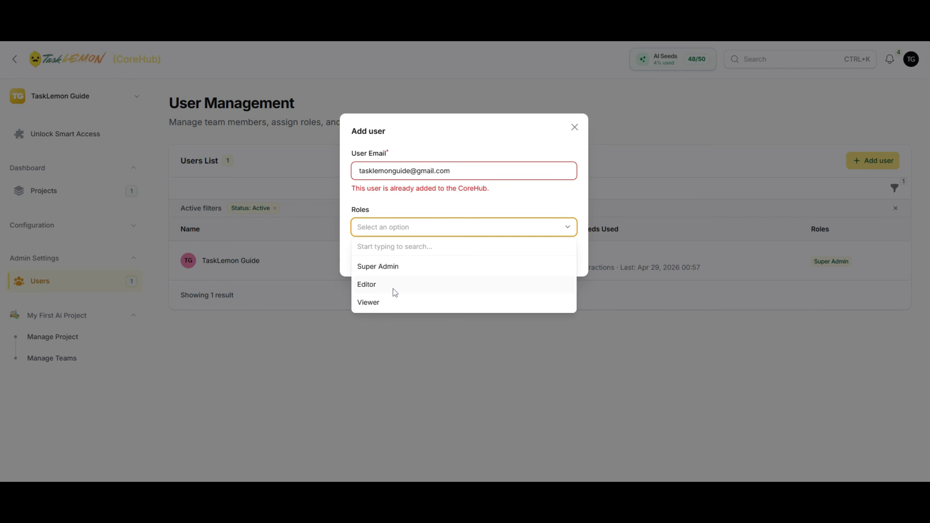
{"action": "left_click", "coordinate": [395, 300]}
{"action": "left_click", "coordinate": [424, 203]}
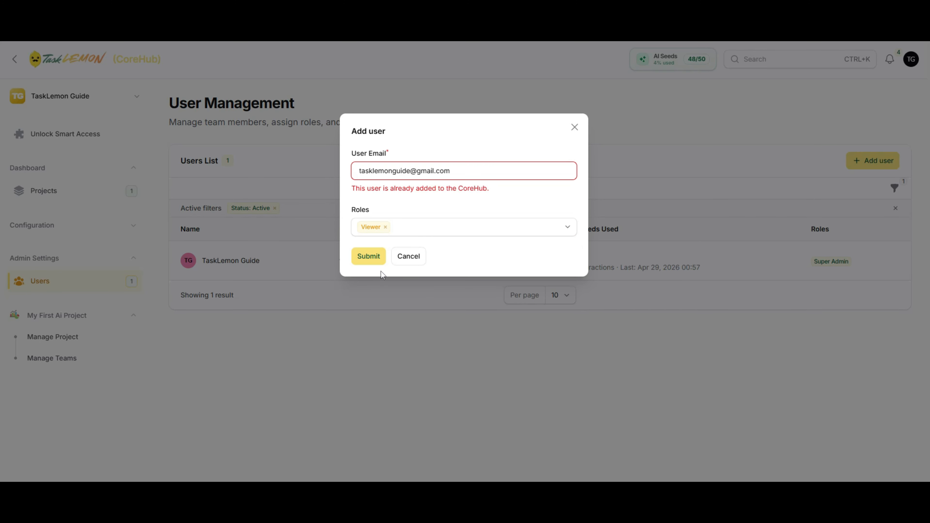
{"action": "left_click", "coordinate": [370, 257]}
{"action": "left_click", "coordinate": [411, 170]}
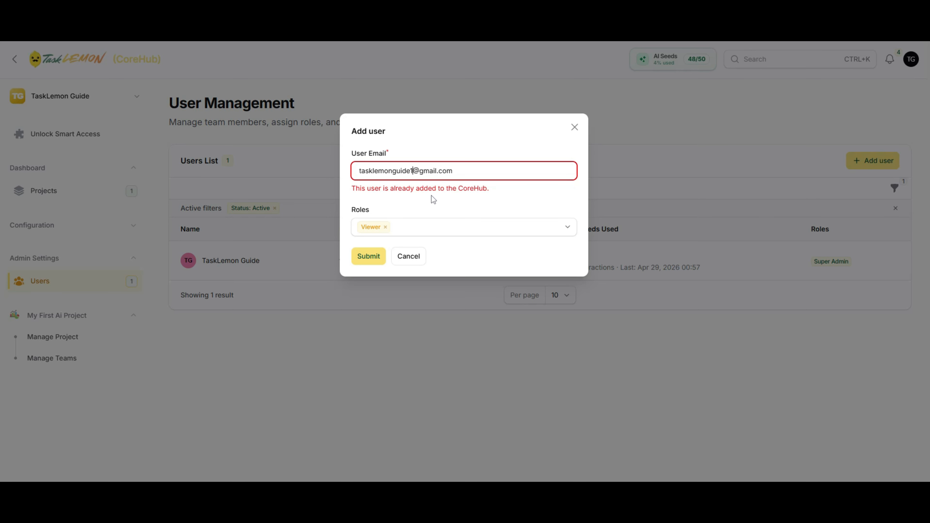
- Append '1' to the new user's email, add the Editor role alongside Viewer, and submit
{"action": "type", "text": "1"}
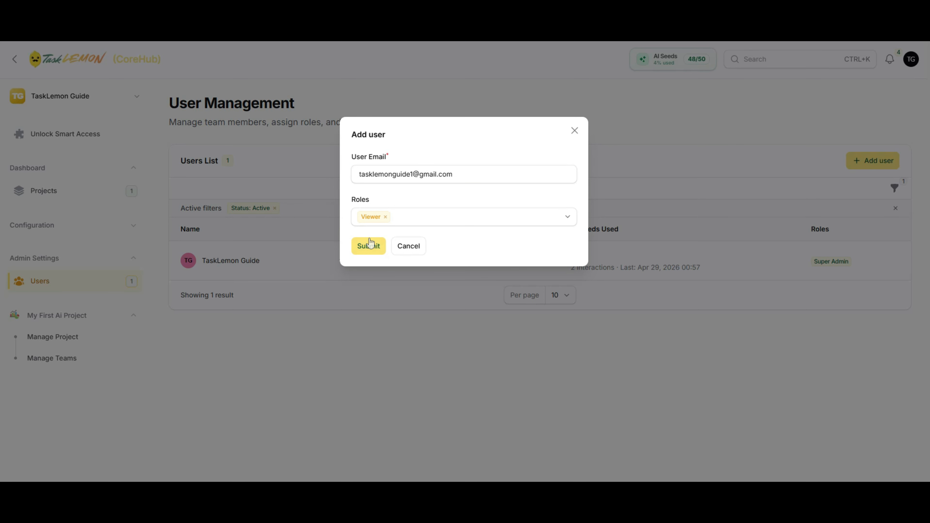
{"action": "left_click", "coordinate": [430, 224]}
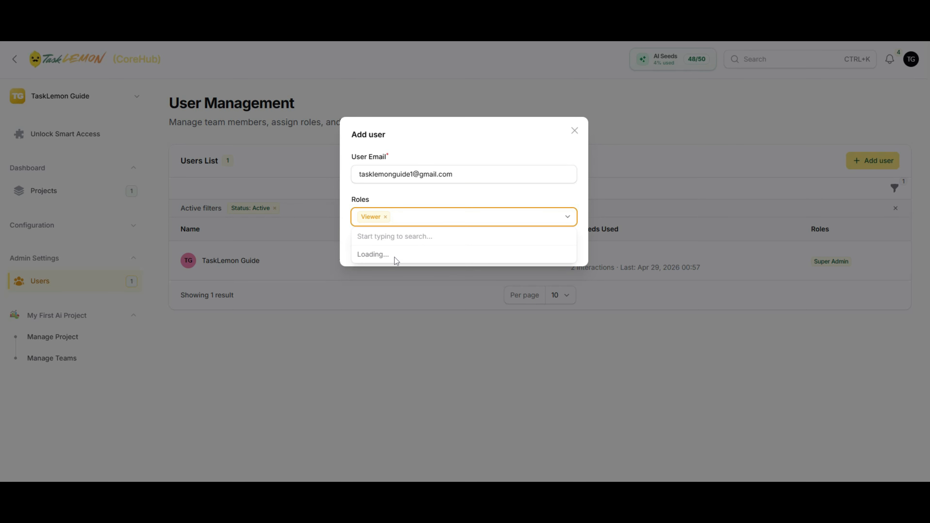
{"action": "left_click", "coordinate": [387, 272]}
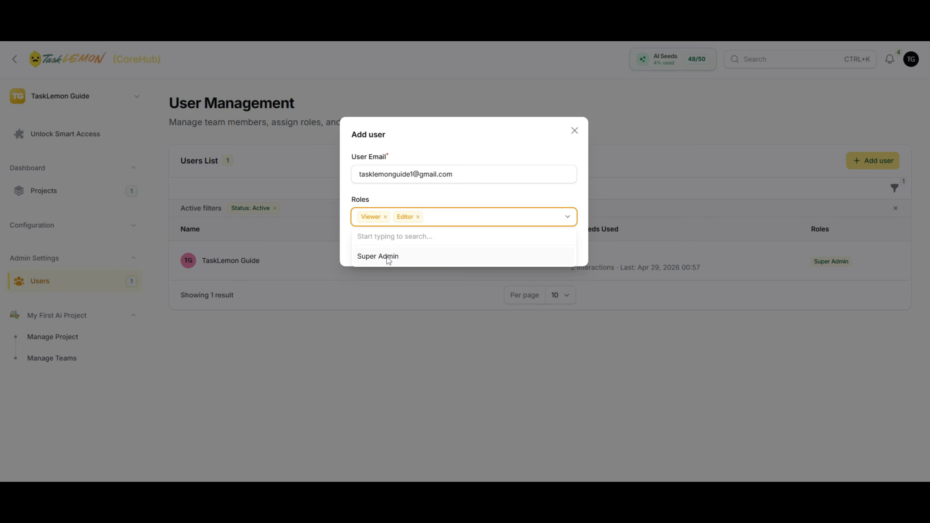
{"action": "left_click", "coordinate": [474, 194]}
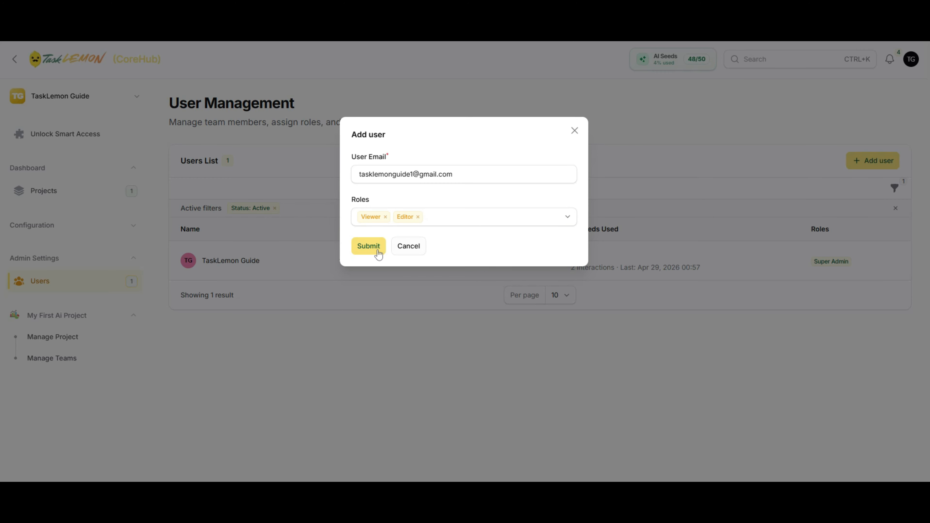
{"action": "left_click", "coordinate": [369, 248]}
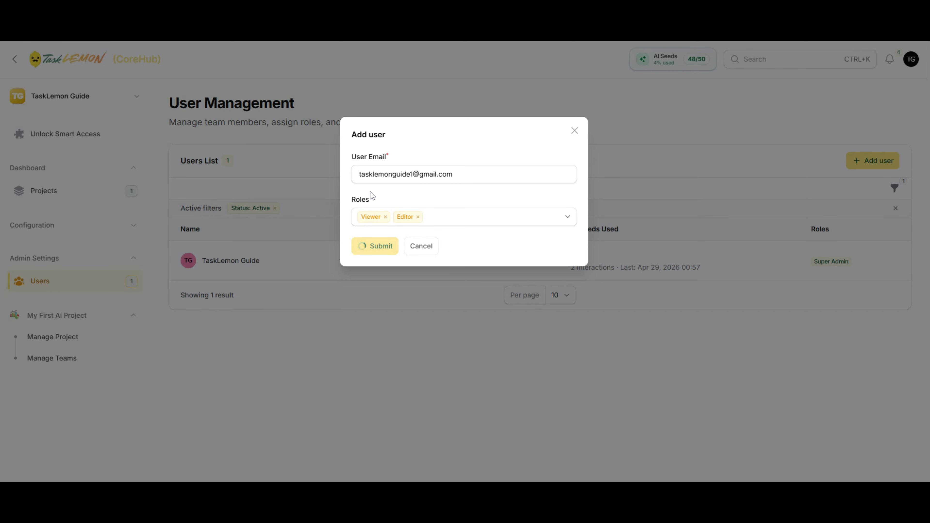